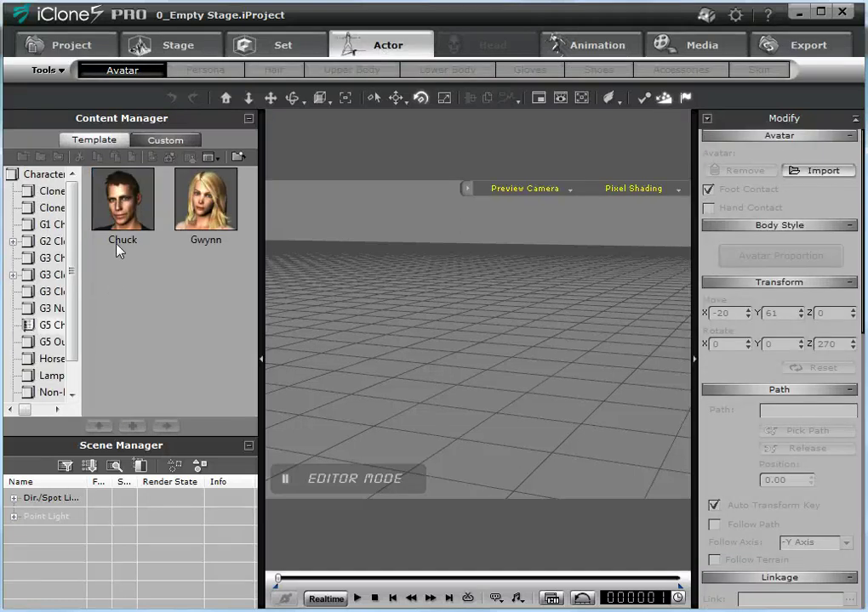
Step: Add the Chuck avatar to the stage and bring up the Animation motion library
double_click(126, 219)
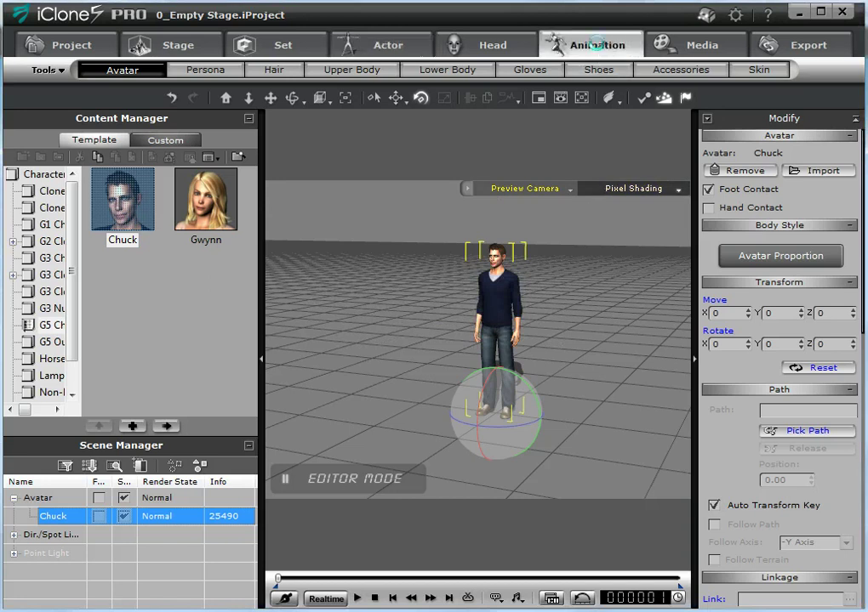
click(598, 46)
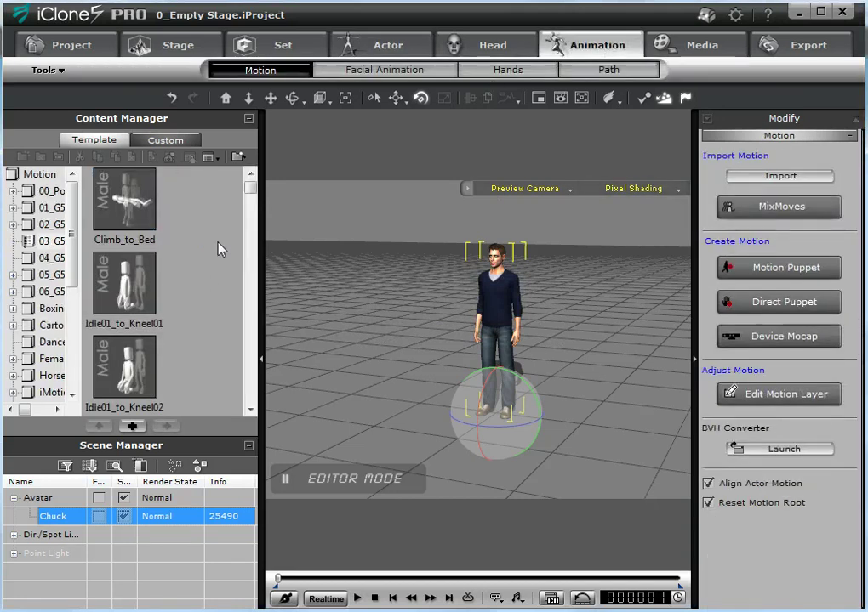
Step: Apply Climb_to_Bed to Chuck, then append Lie01_to_Lie02 from lower in the Motion library
double_click(126, 201)
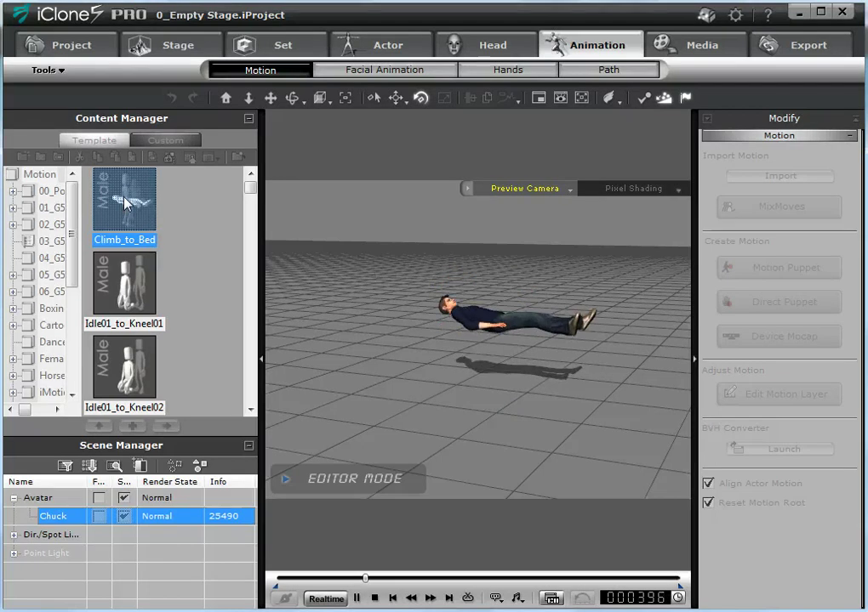
key(space)
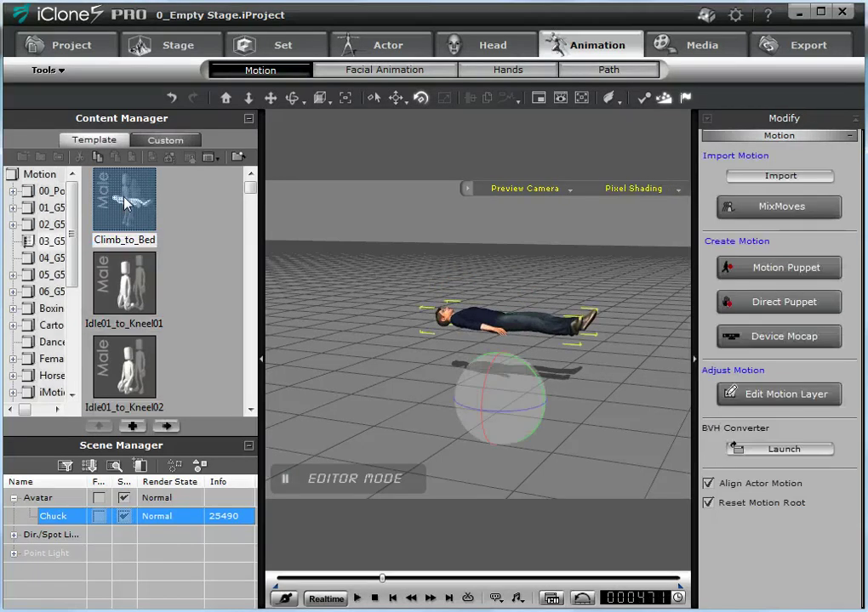
mouse_move(251, 189)
mouse_down()
mouse_move(247, 306)
mouse_move(251, 287)
mouse_up()
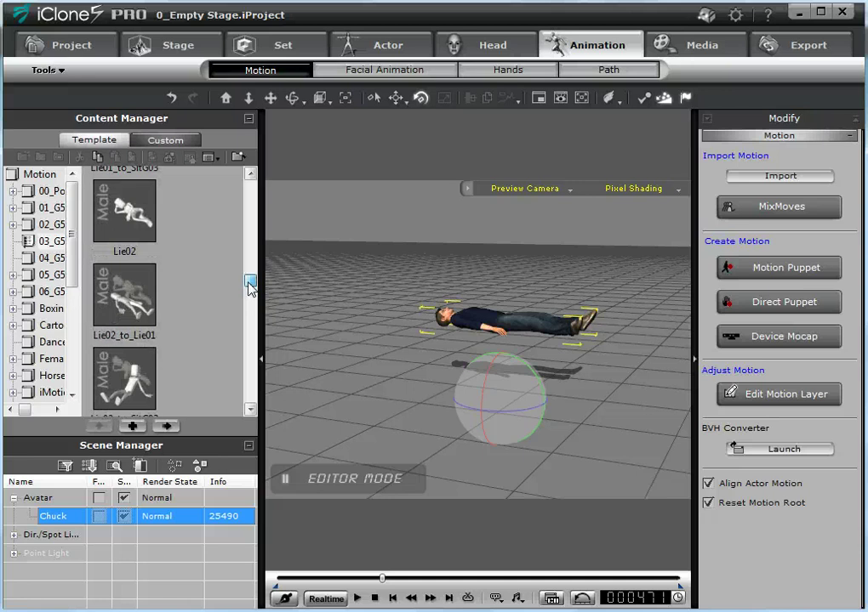
click(251, 175)
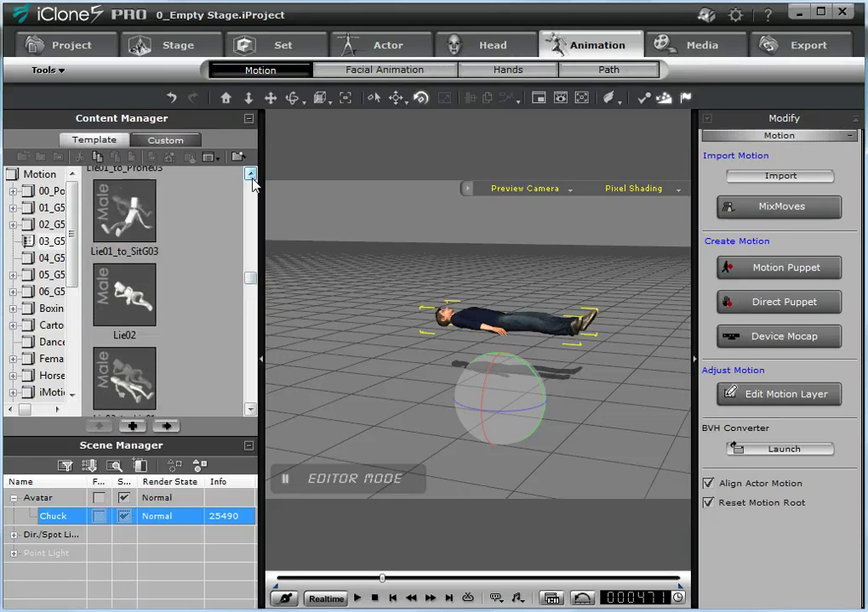
click(251, 175)
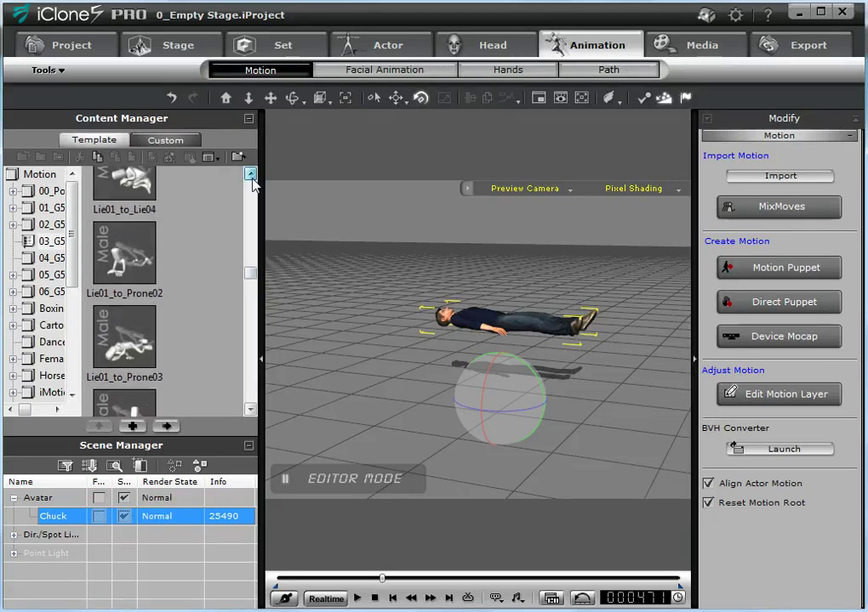
click(251, 175)
click(251, 175)
click(251, 175)
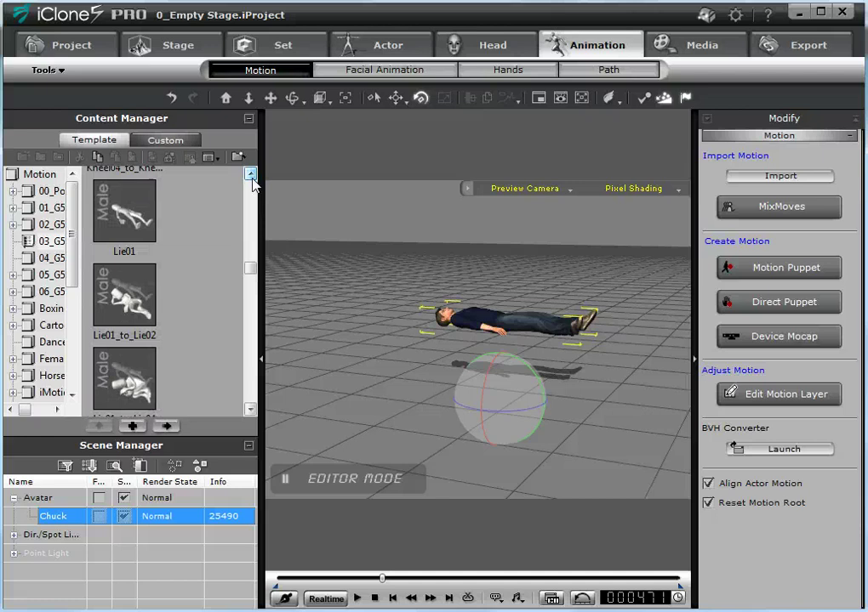
double_click(126, 300)
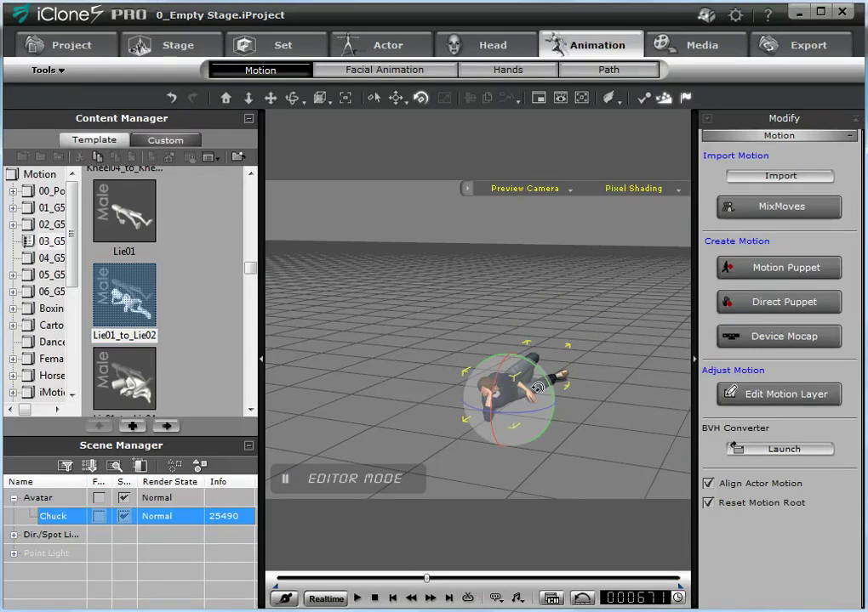
Step: Add Chuck to the timeline with Motion and Transform tracks shown, back around frame 459
click(551, 598)
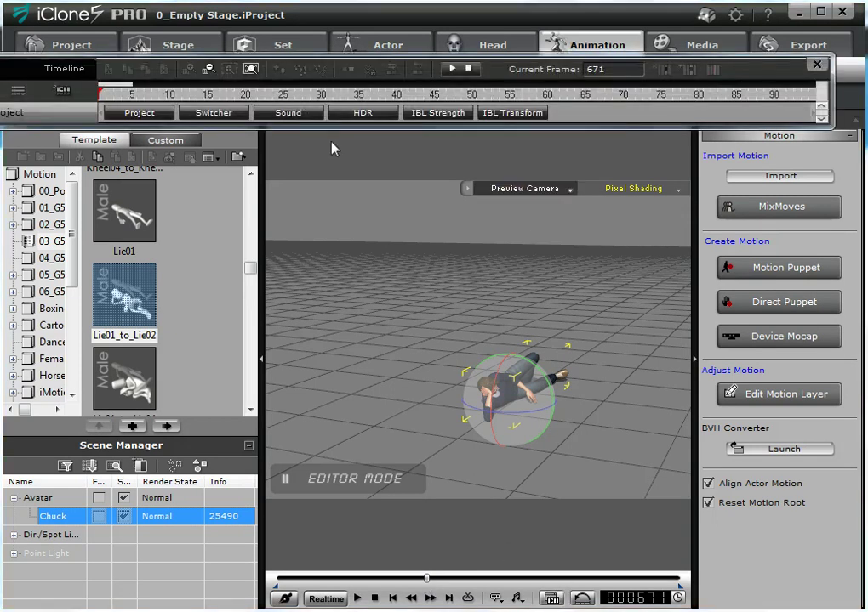
drag(757, 76, 738, 43)
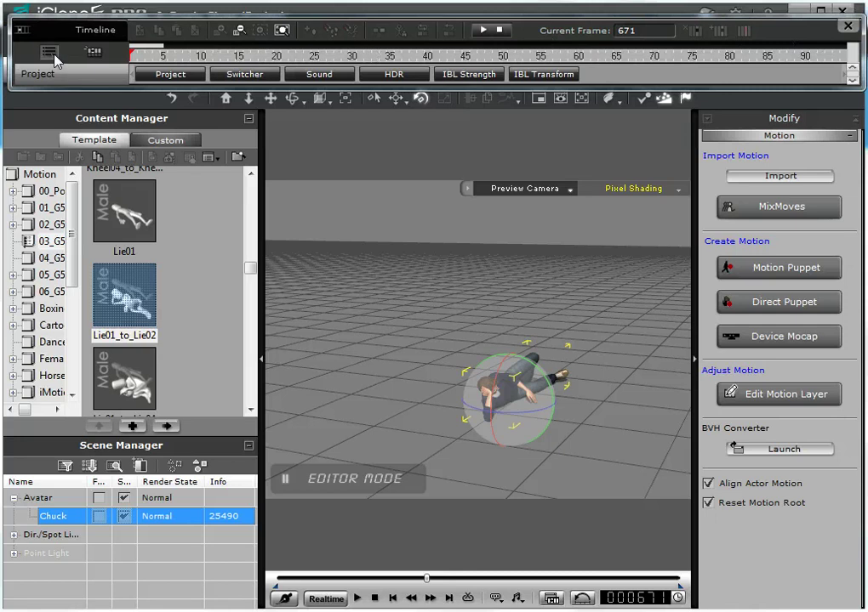
click(53, 57)
click(60, 82)
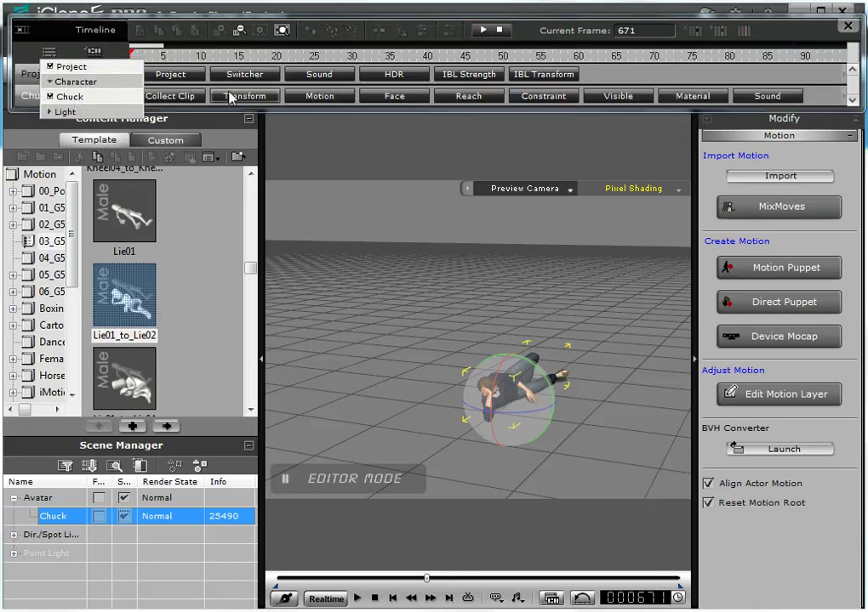
click(333, 100)
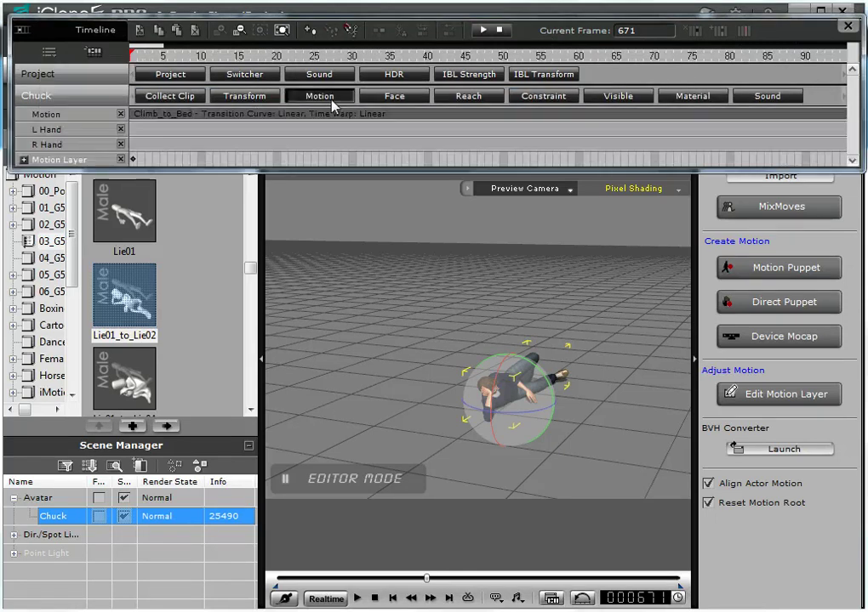
click(245, 99)
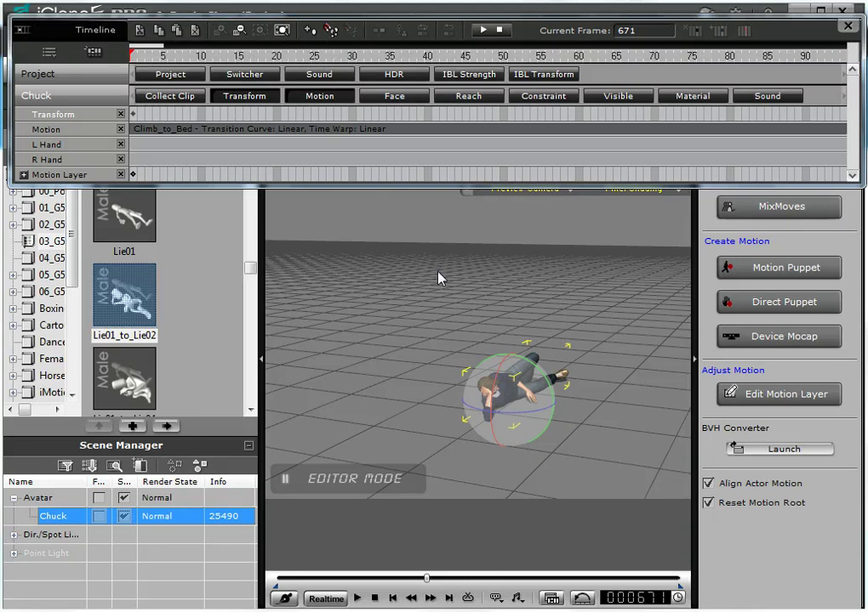
drag(427, 579, 379, 580)
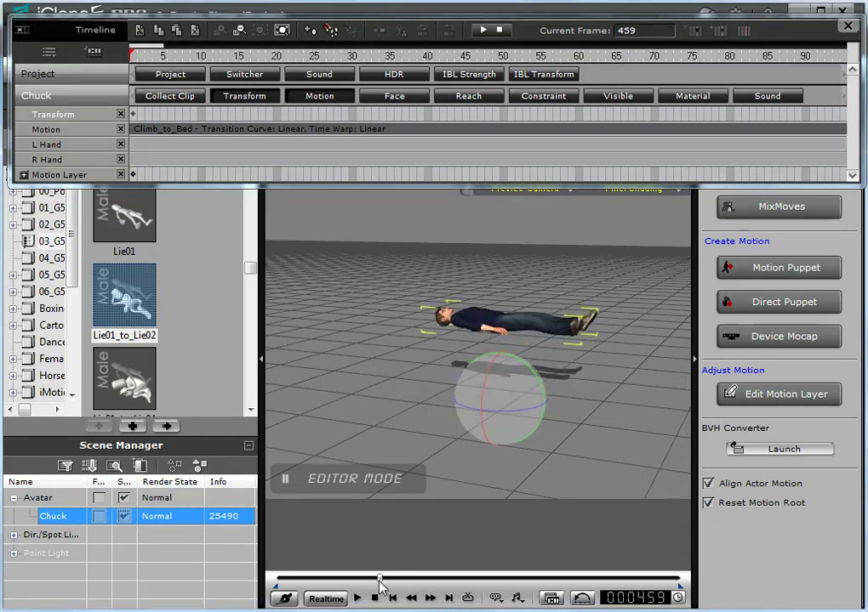
Step: Zoom near frame 459 and trim the transition blend off Lie01_to_Lie02's left edge
click(282, 30)
click(260, 30)
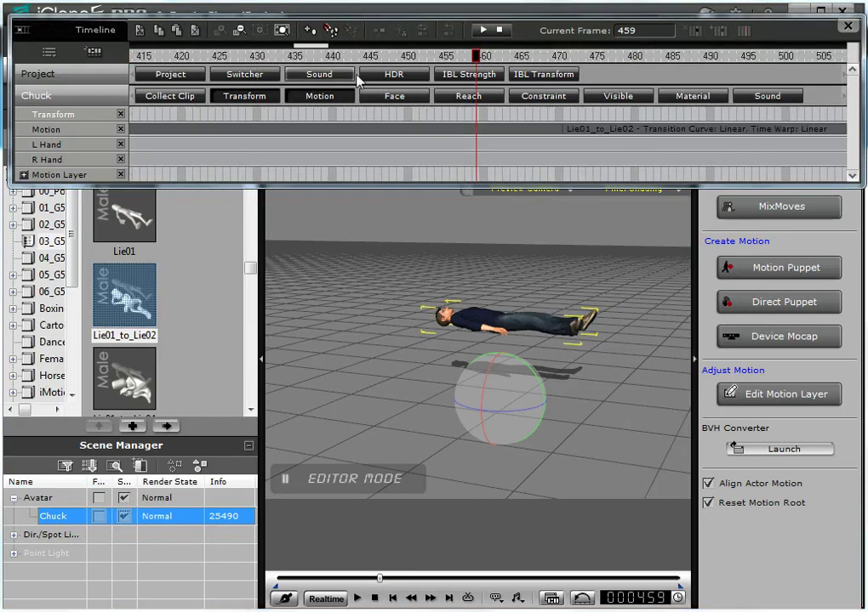
click(614, 129)
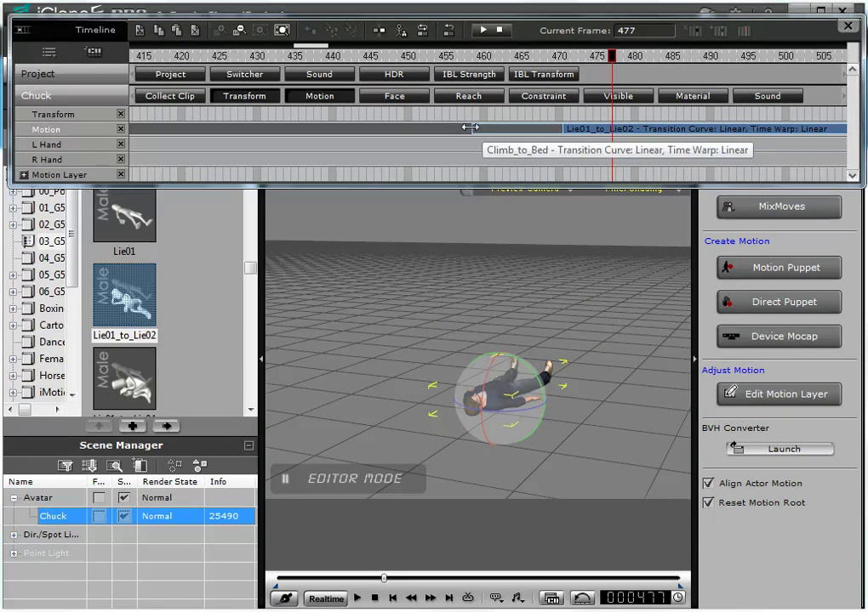
drag(469, 128, 566, 132)
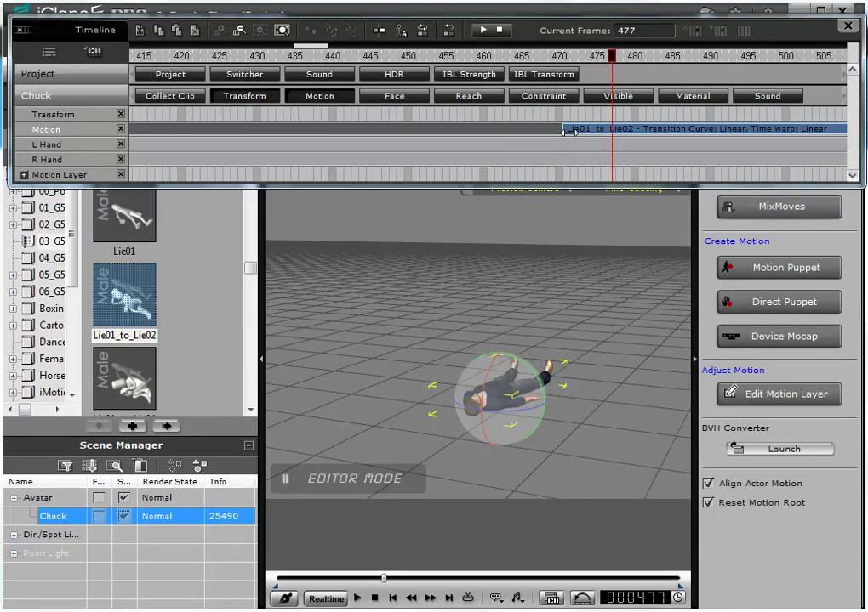
Step: Set the current frame to 471 to check Chuck's pose on the floor
drag(614, 57, 561, 74)
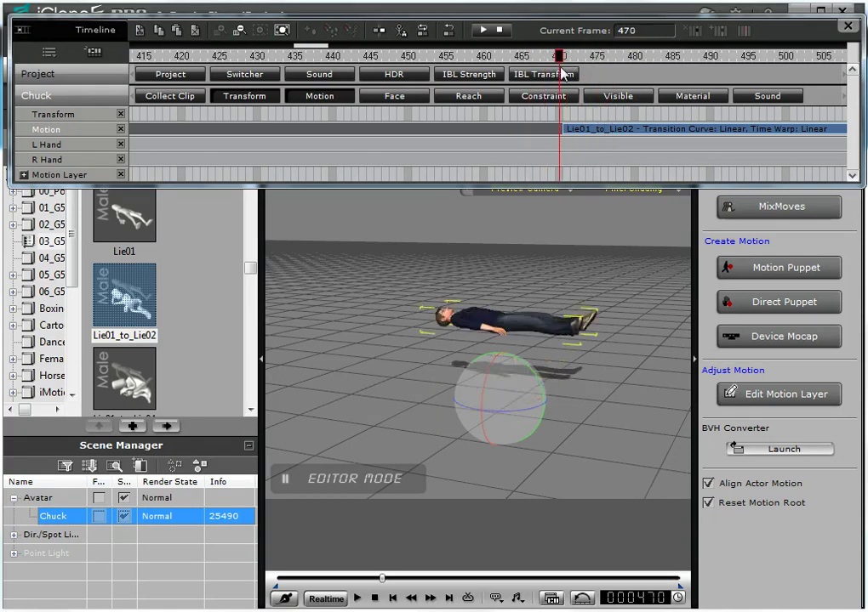
click(559, 117)
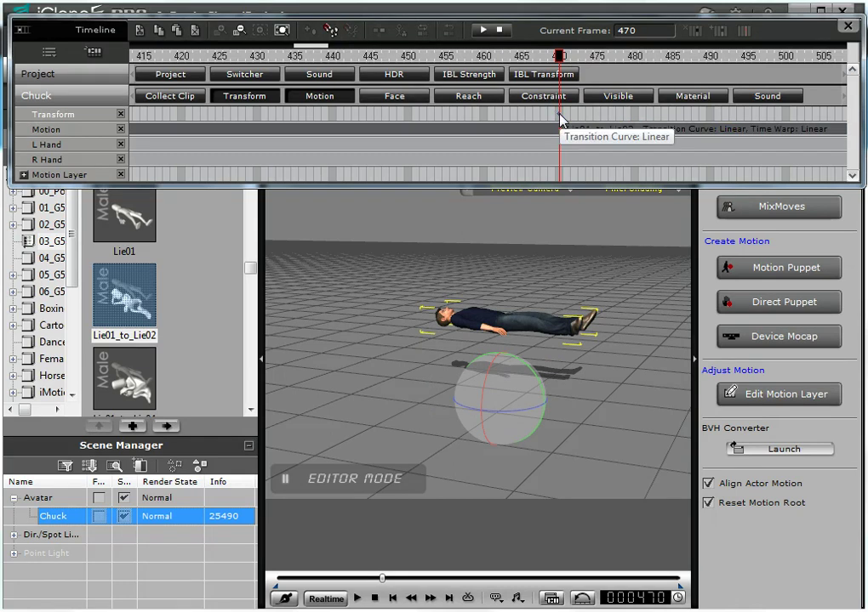
click(568, 119)
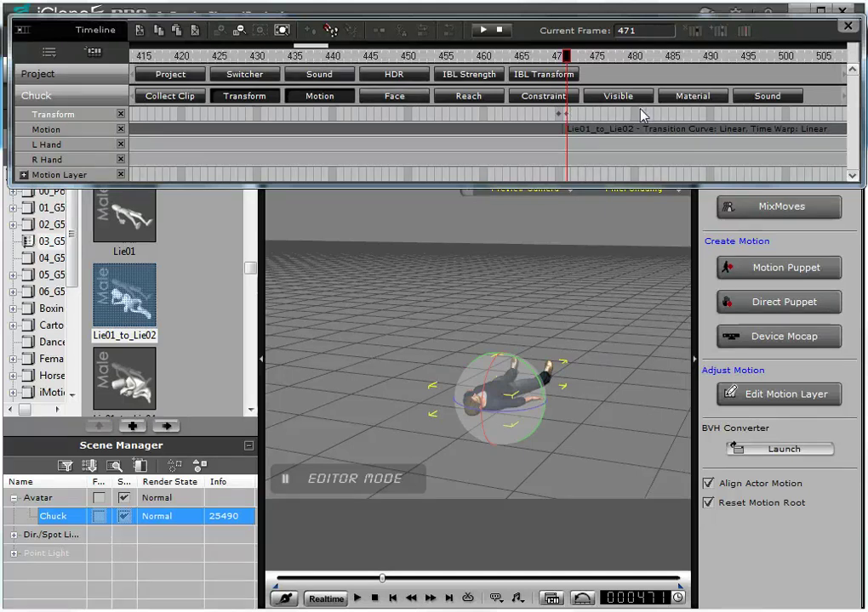
mouse_move(770, 39)
mouse_down()
mouse_move(770, 25)
mouse_move(770, 93)
mouse_up()
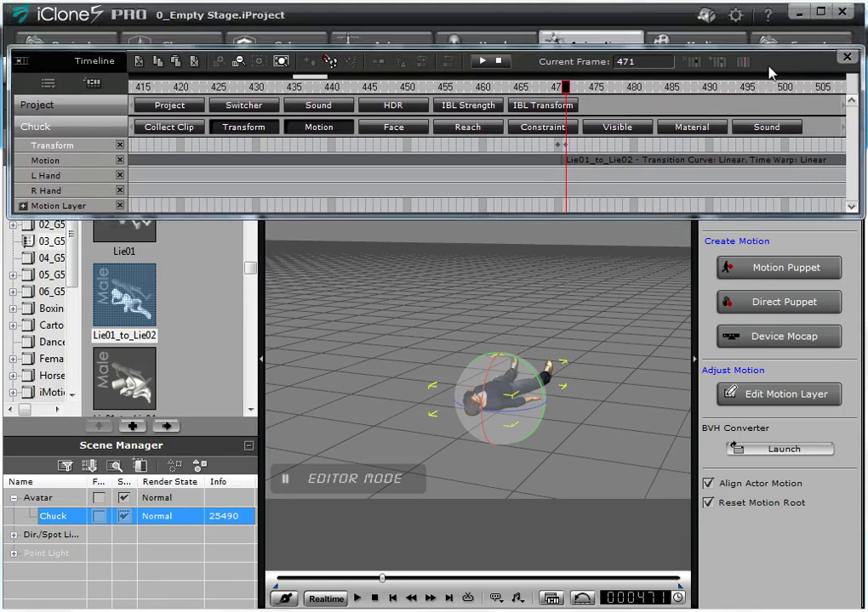
Step: Set Chuck's Transform Rotate Z to 270 in the Actor settings at frame 471
click(396, 47)
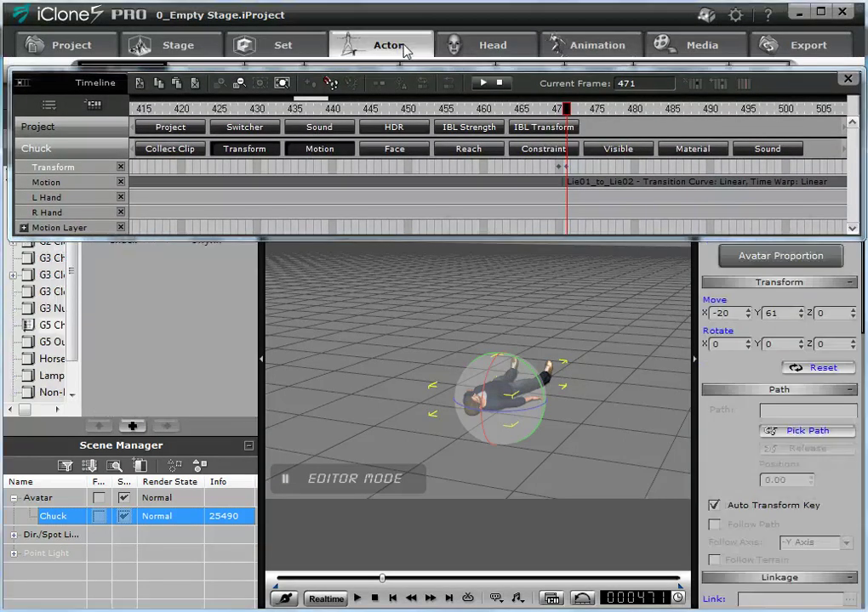
drag(801, 88, 801, 37)
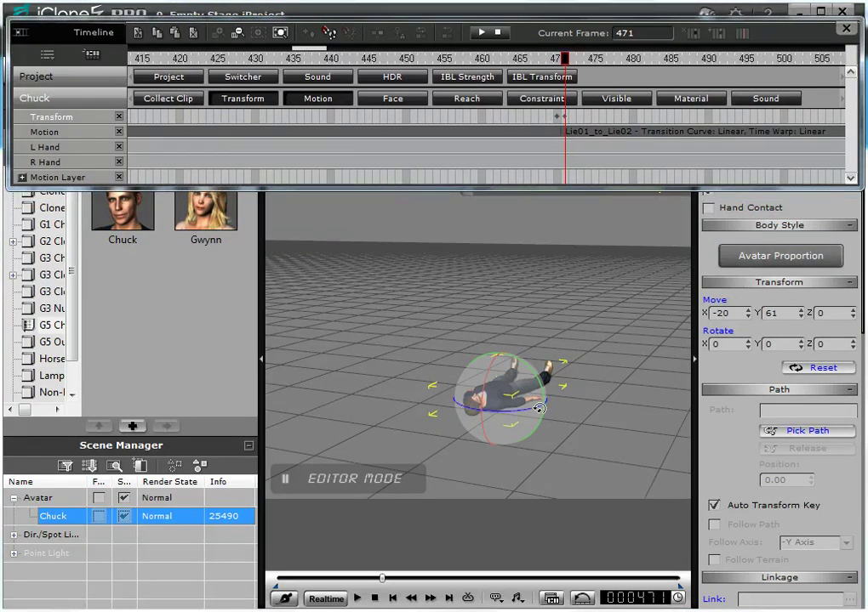
click(820, 344)
text(270)
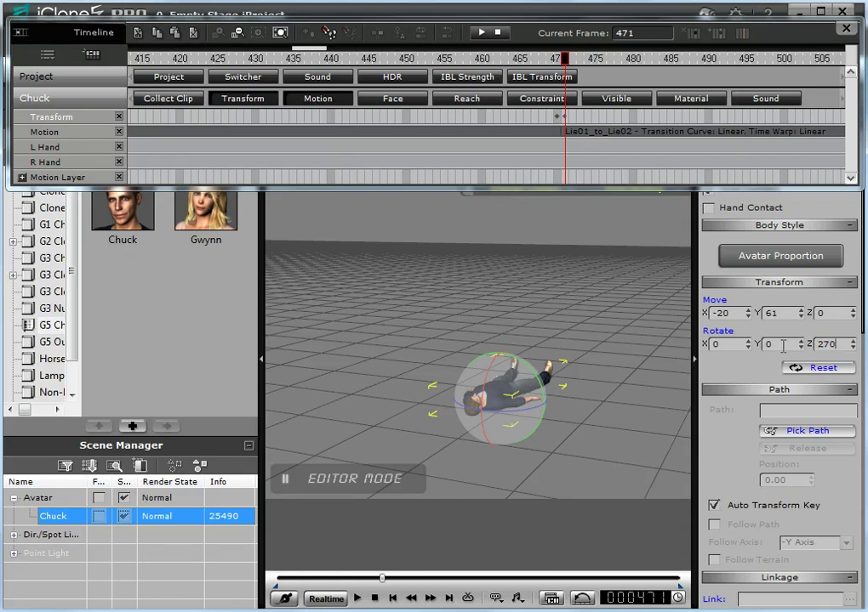
key(Return)
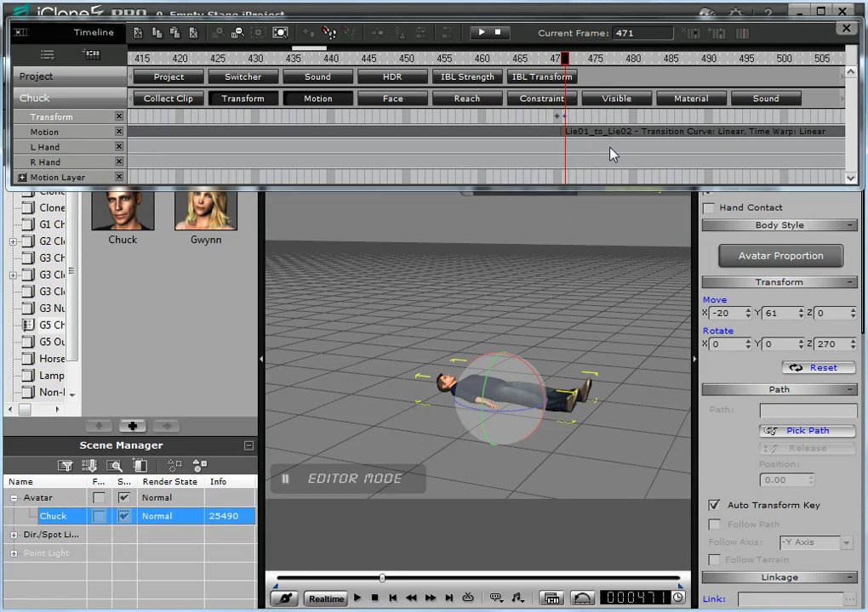
Step: Apply Align Whole Clip > Root to Lie01_to_Lie02 and check frames 470–471
click(608, 134)
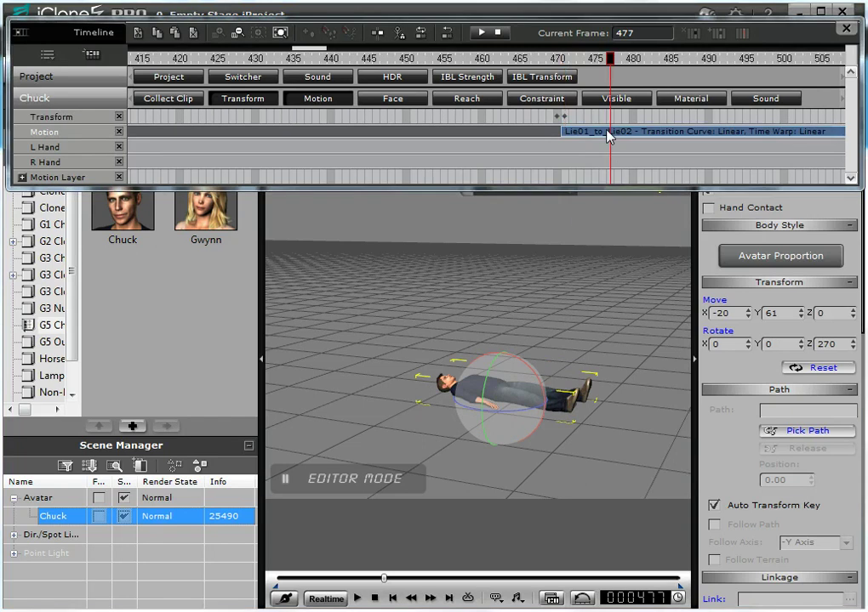
right_click(607, 136)
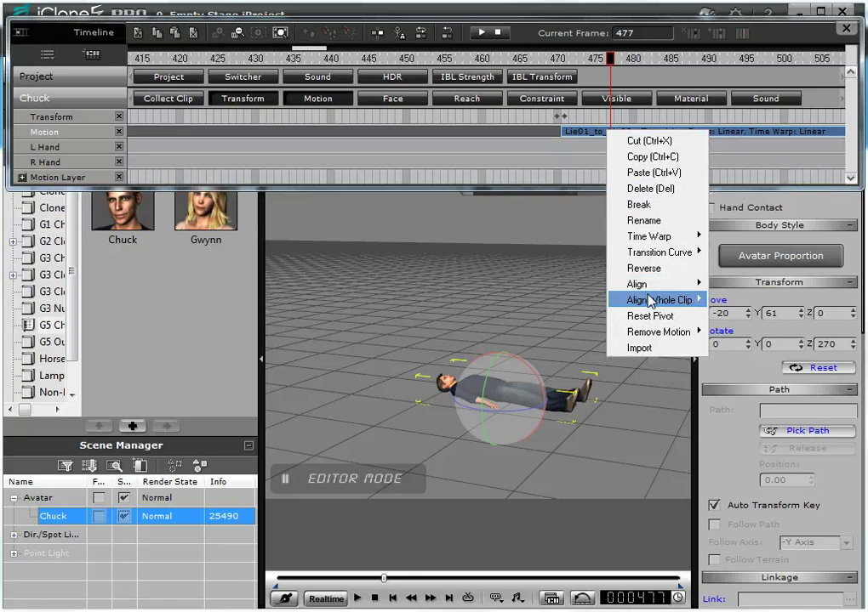
mouse_move(657, 300)
click(740, 300)
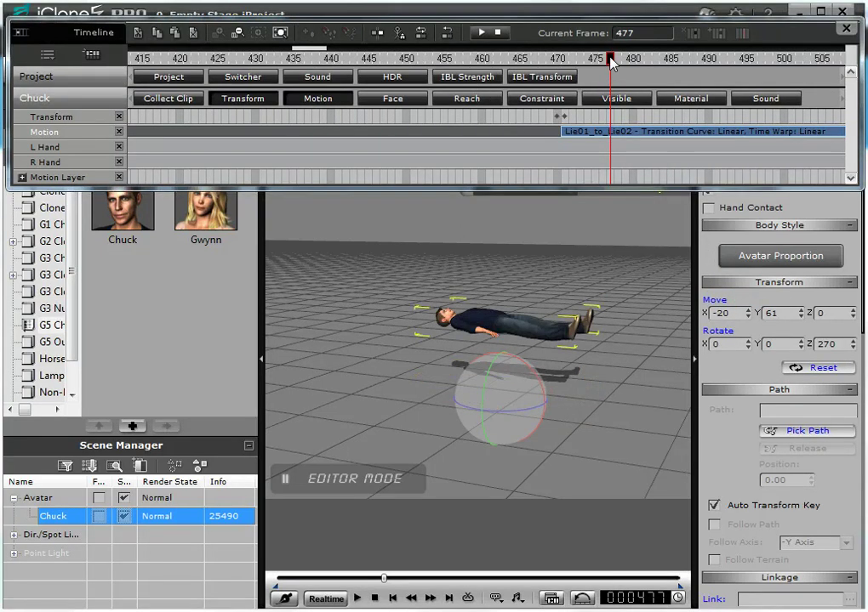
mouse_move(611, 59)
mouse_down()
mouse_move(347, 59)
mouse_move(775, 79)
mouse_up()
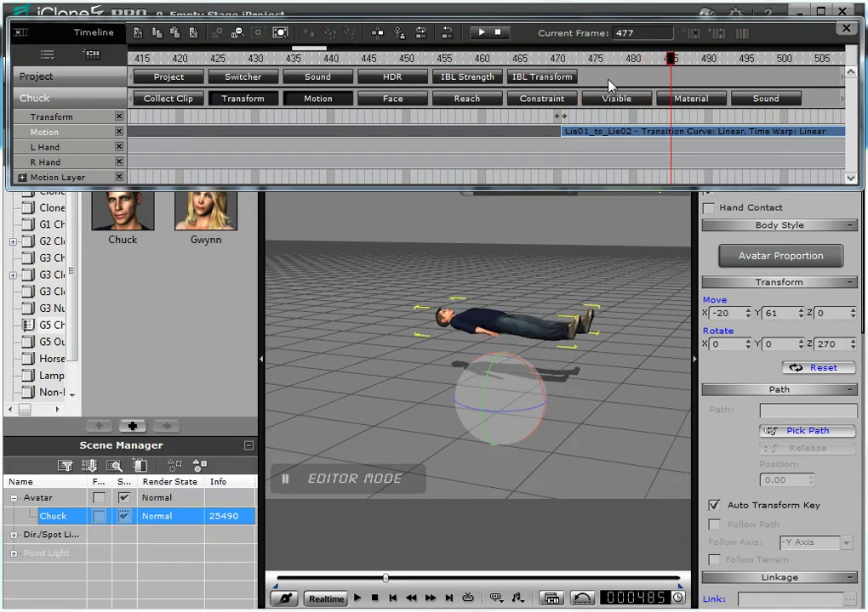
drag(775, 78, 561, 102)
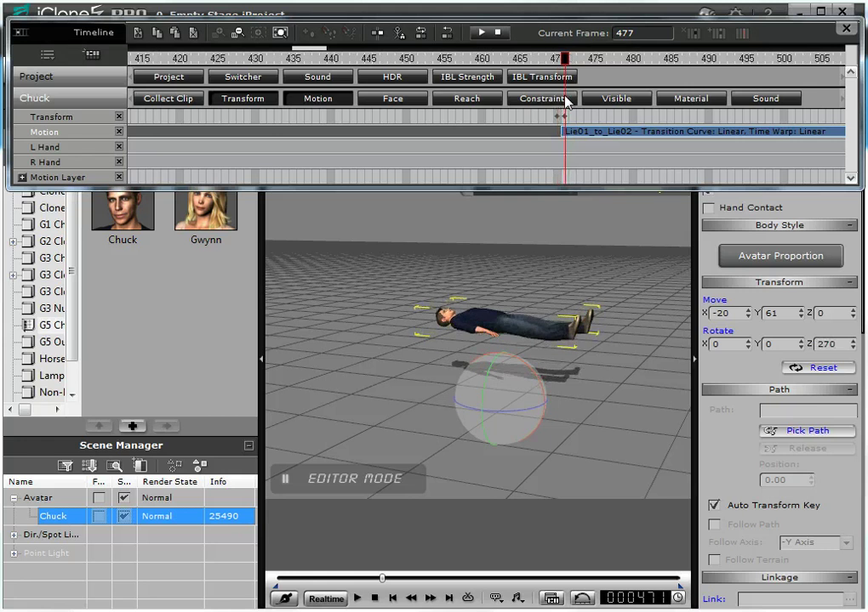
drag(558, 102, 565, 102)
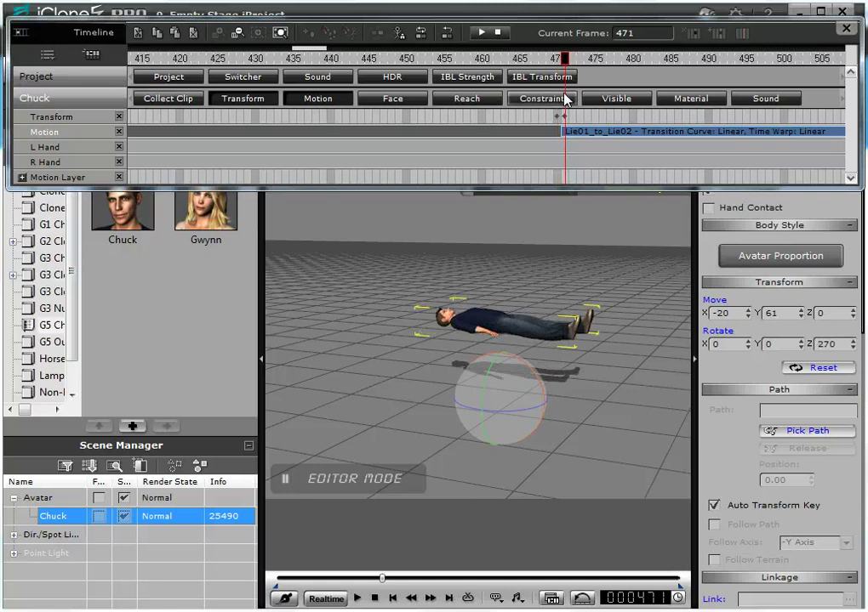
Step: Enable Collect Clip and set Chuck's collect range from frame 1 to about 671
click(178, 100)
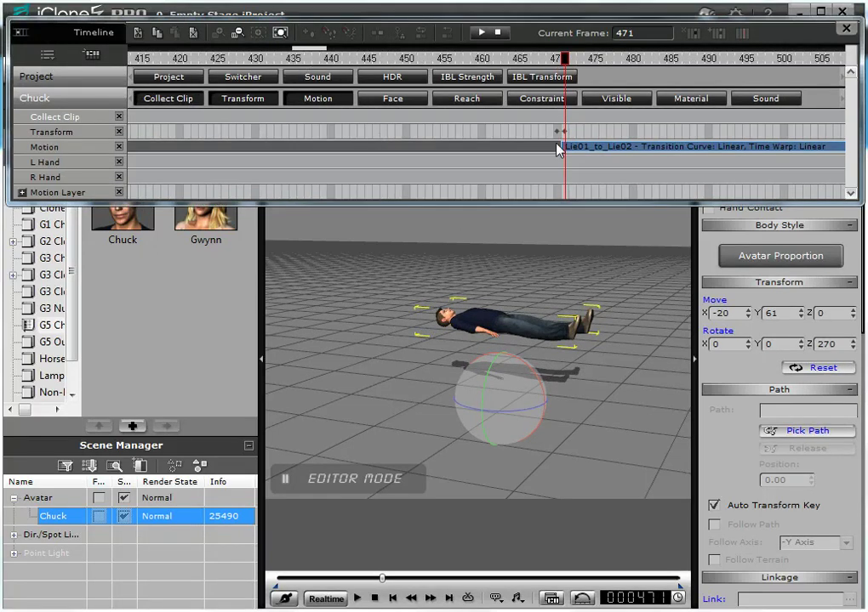
click(567, 116)
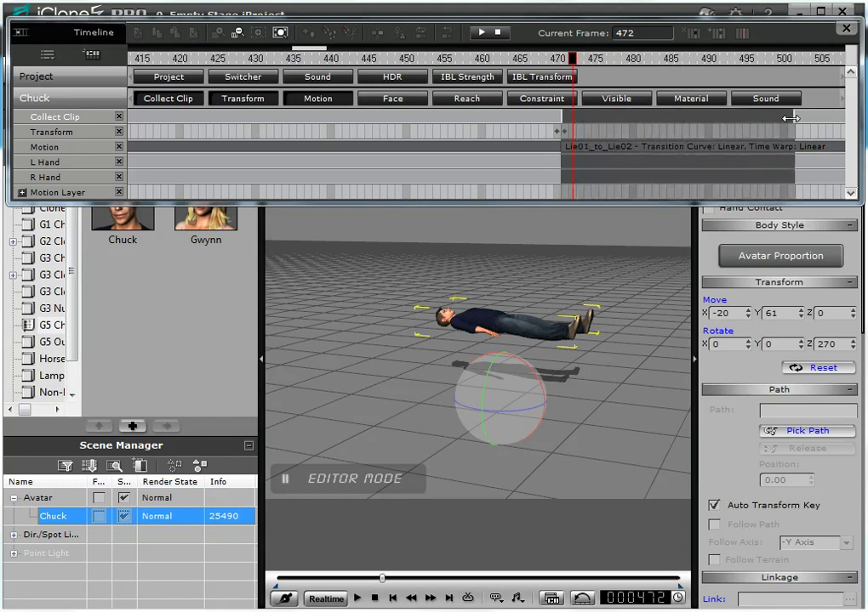
drag(568, 117, 793, 117)
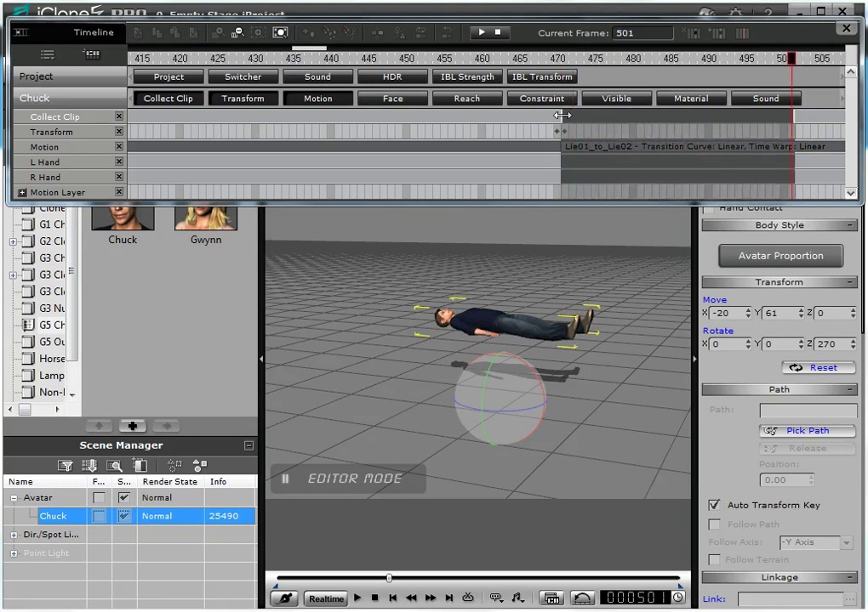
drag(561, 122, 161, 118)
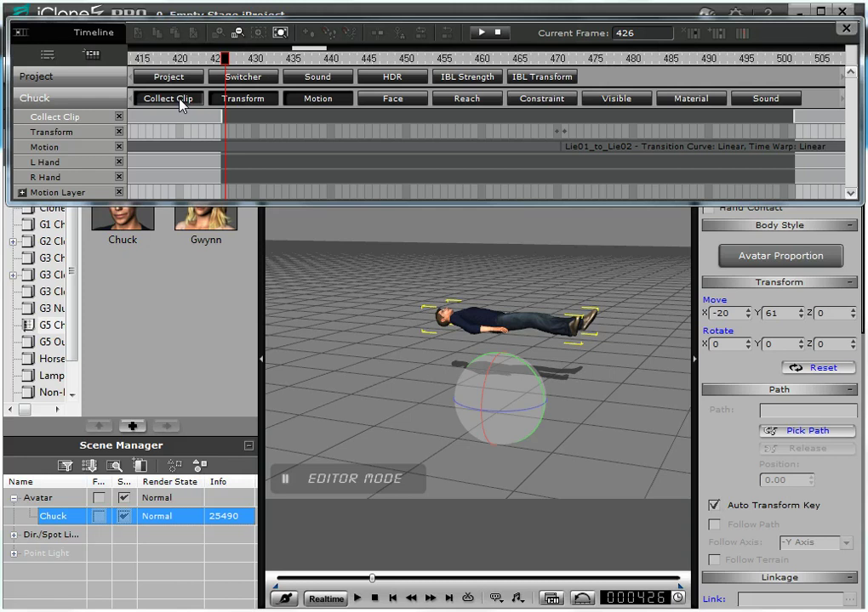
click(289, 33)
drag(247, 116, 112, 111)
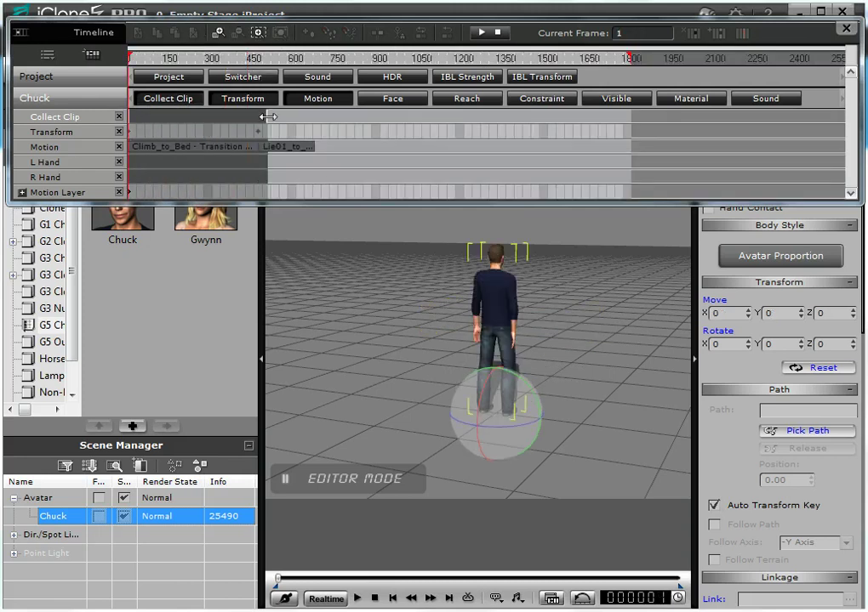
drag(268, 116, 315, 113)
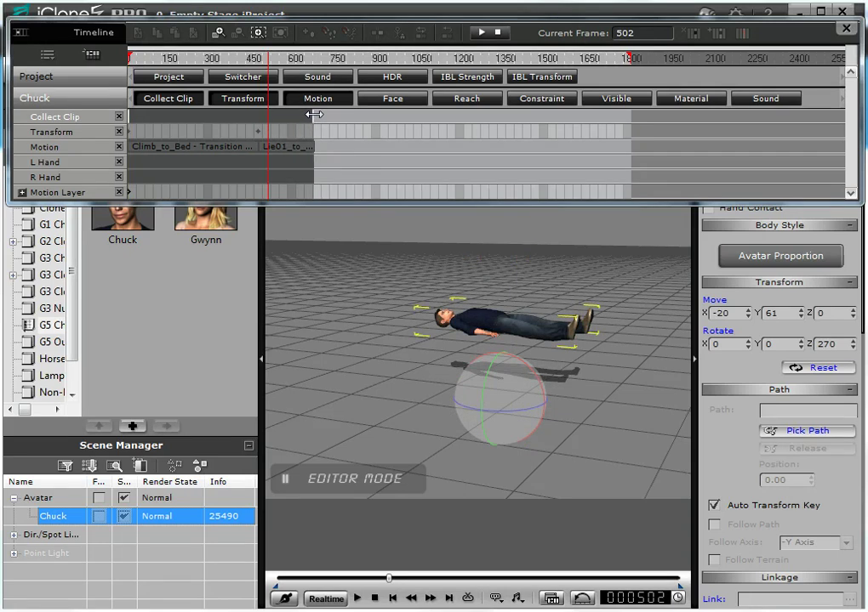
click(315, 113)
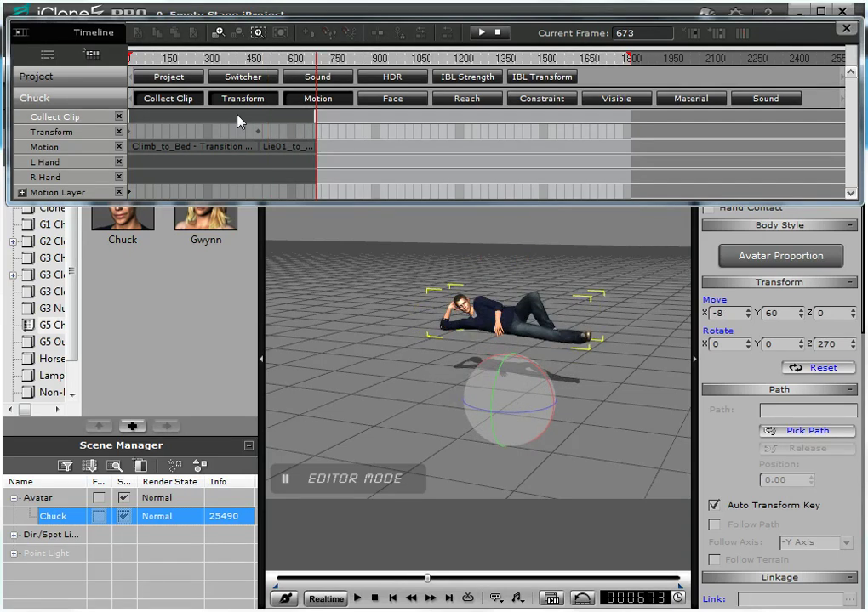
click(260, 34)
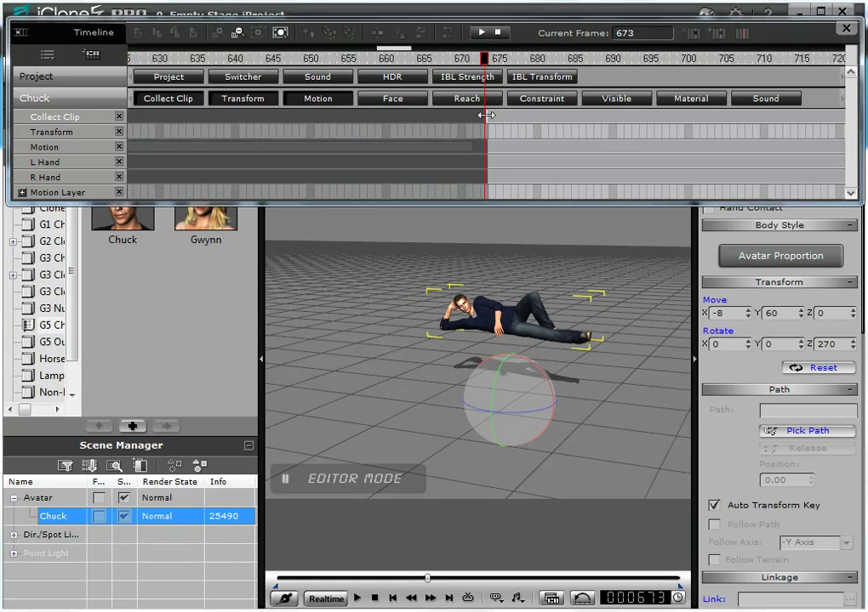
drag(486, 115, 470, 116)
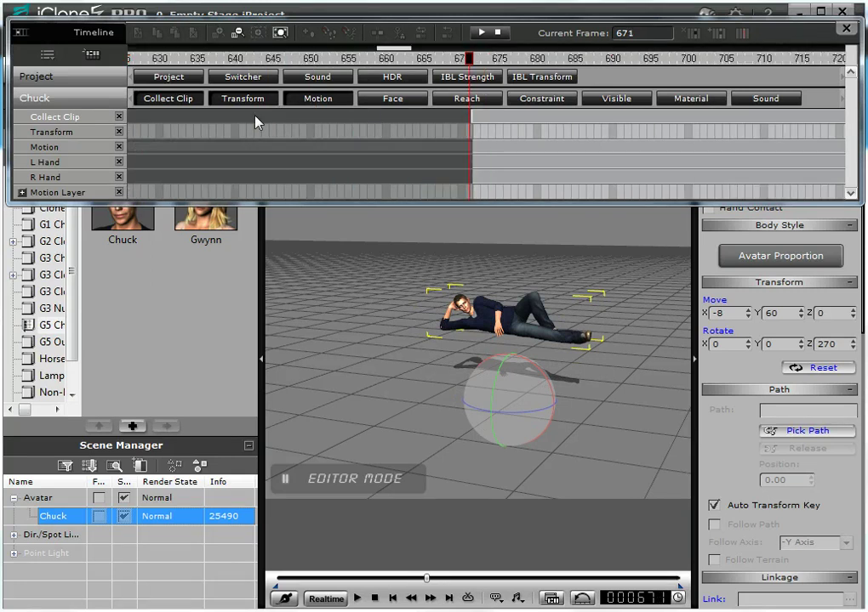
Step: Add the collected range to the library as mix-motion-new in the motions folder
right_click(219, 119)
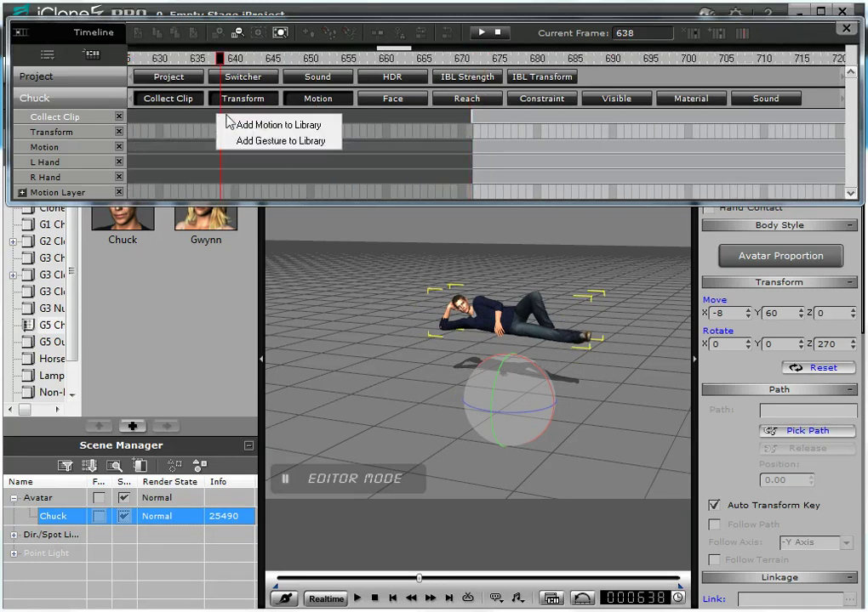
click(285, 126)
text(mix-mo)
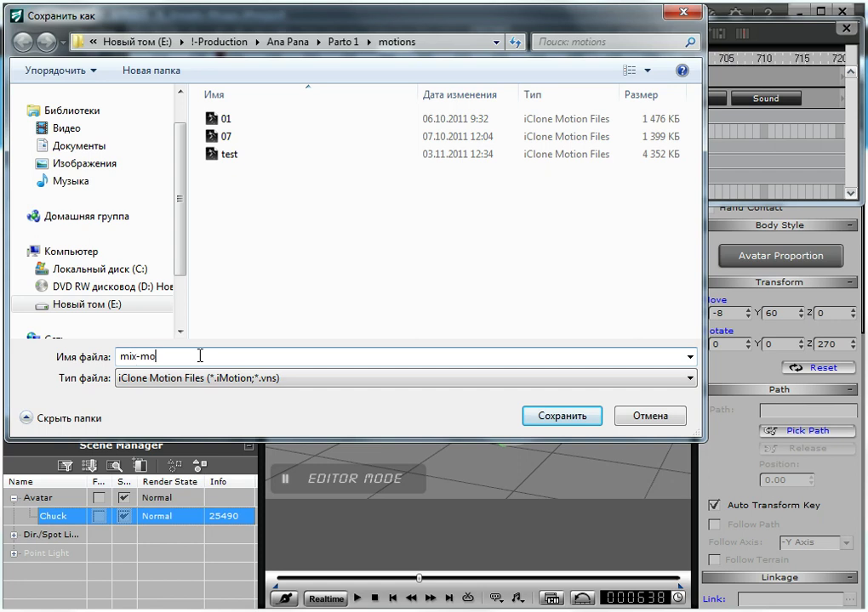
text(tioo)
key(BackSpace)
click(563, 417)
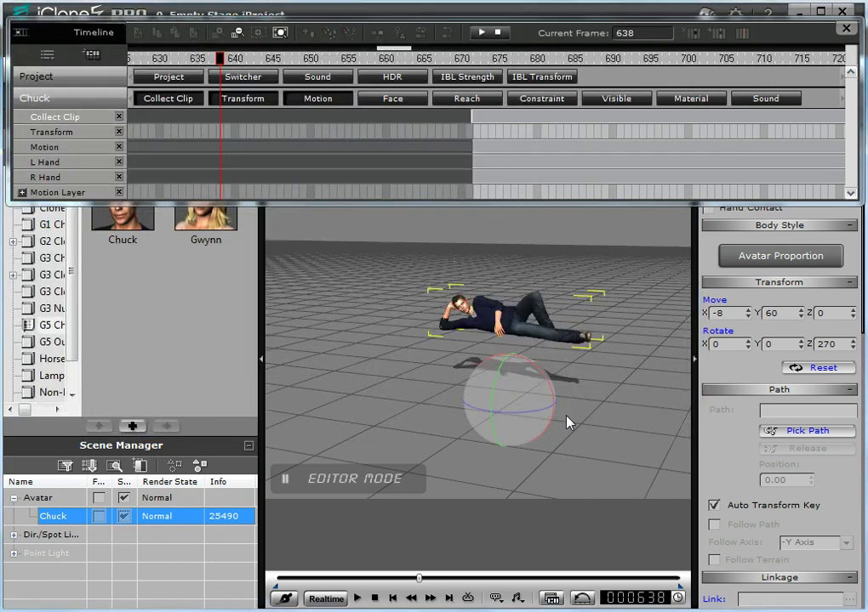
Step: Clear the collect range, delete the Lie01 and Climb_to_Bed clips, and return to frame 1
click(294, 119)
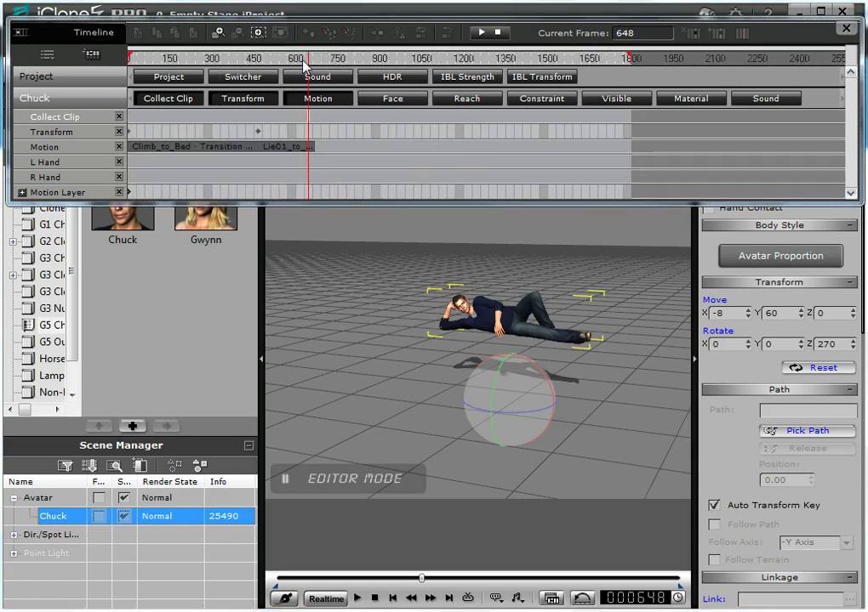
click(288, 147)
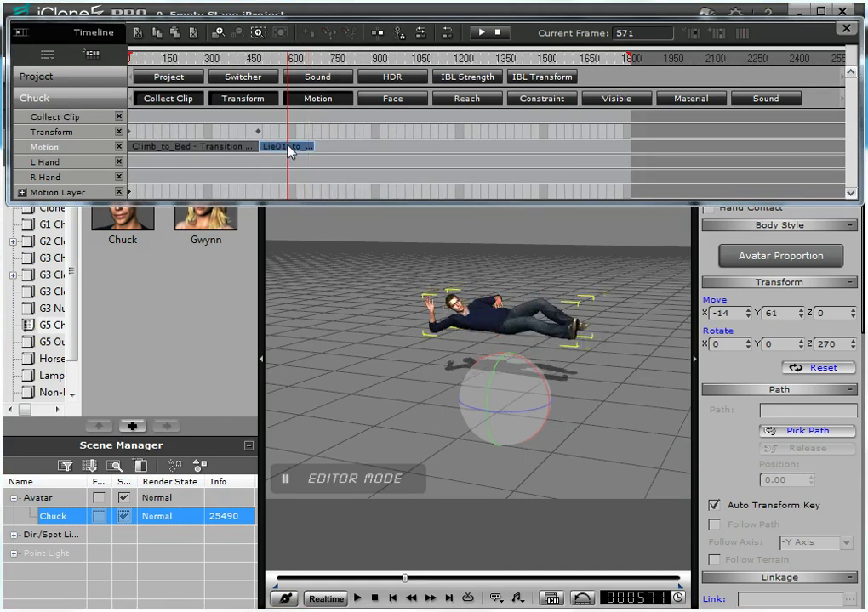
key(Delete)
click(218, 149)
key(Delete)
click(283, 140)
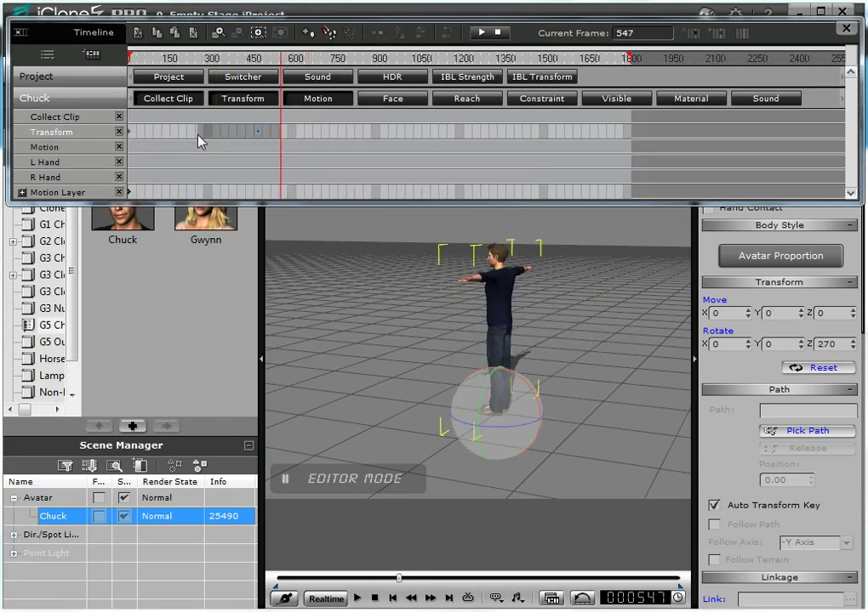
click(198, 141)
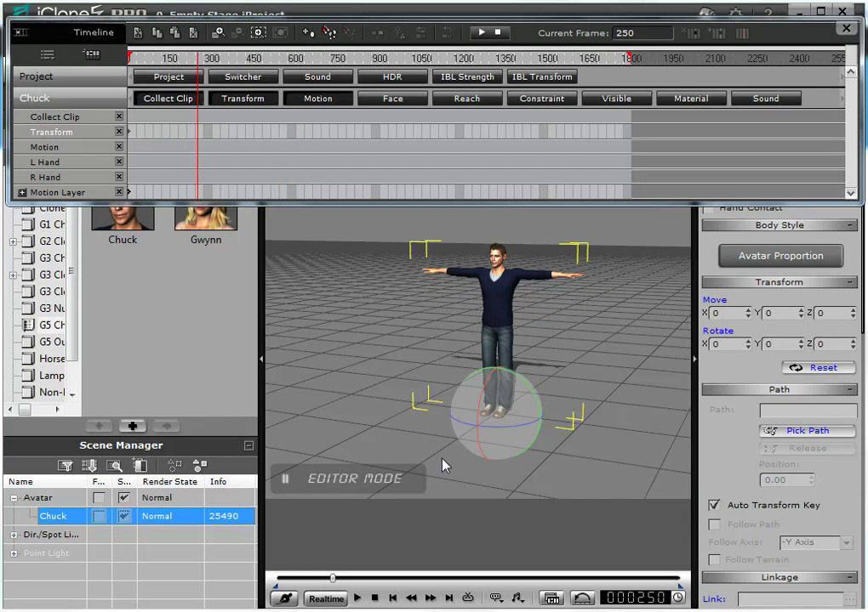
click(392, 598)
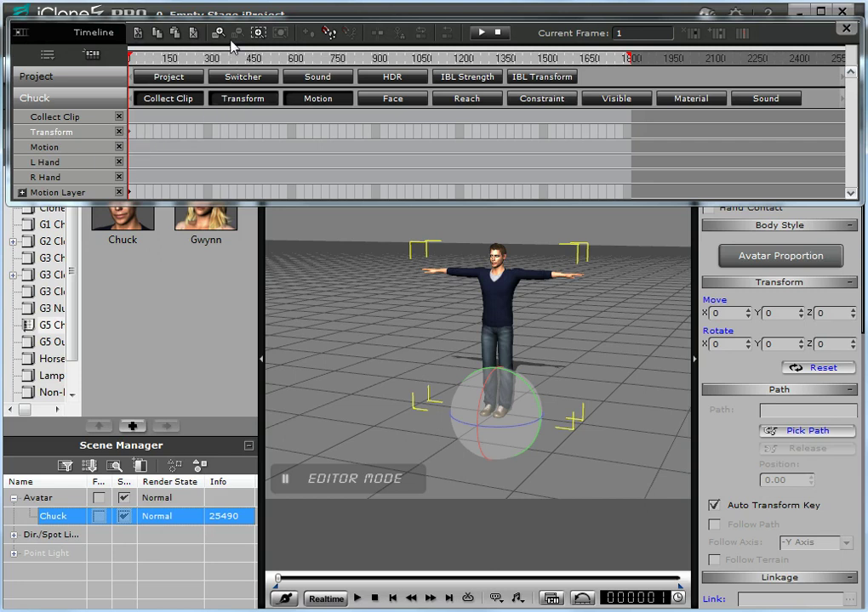
click(259, 32)
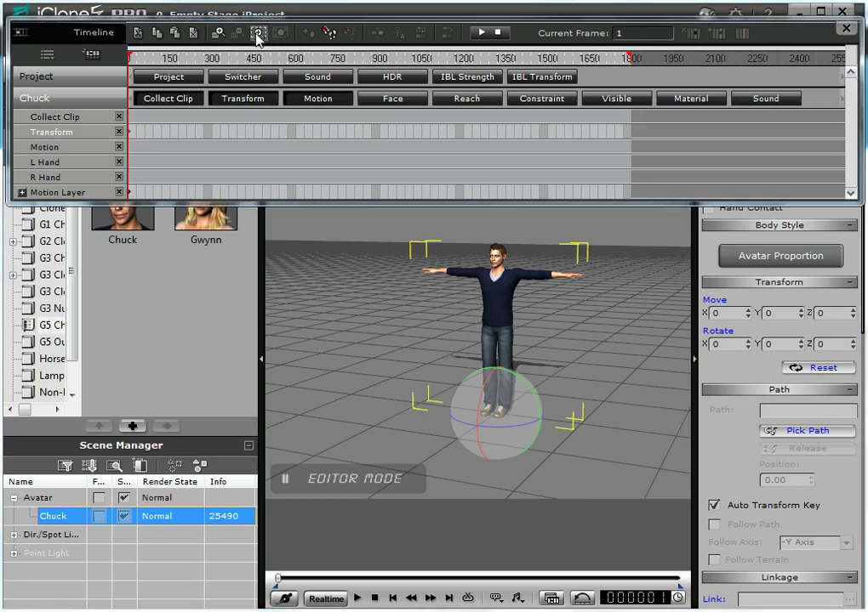
Step: Import mix-motion-new onto Chuck's Motion track and play it back
right_click(133, 148)
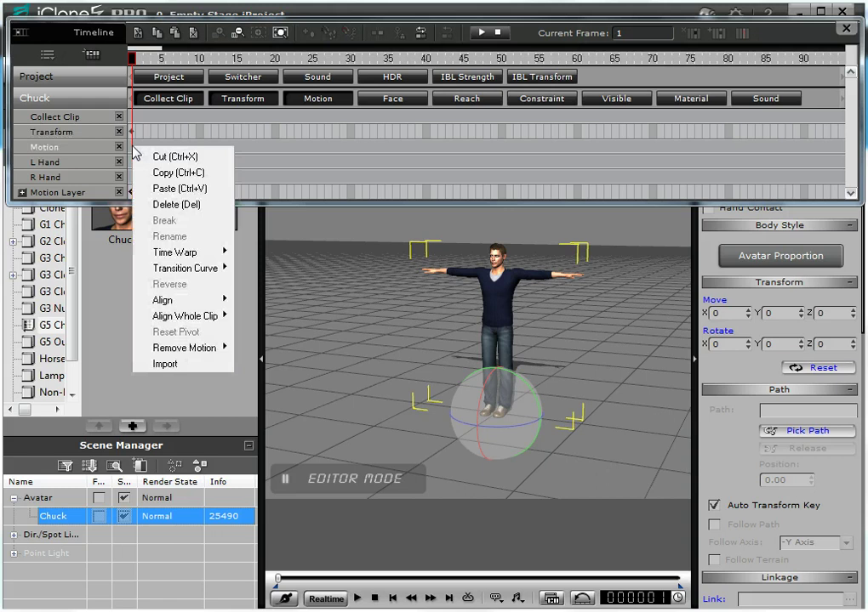
click(177, 364)
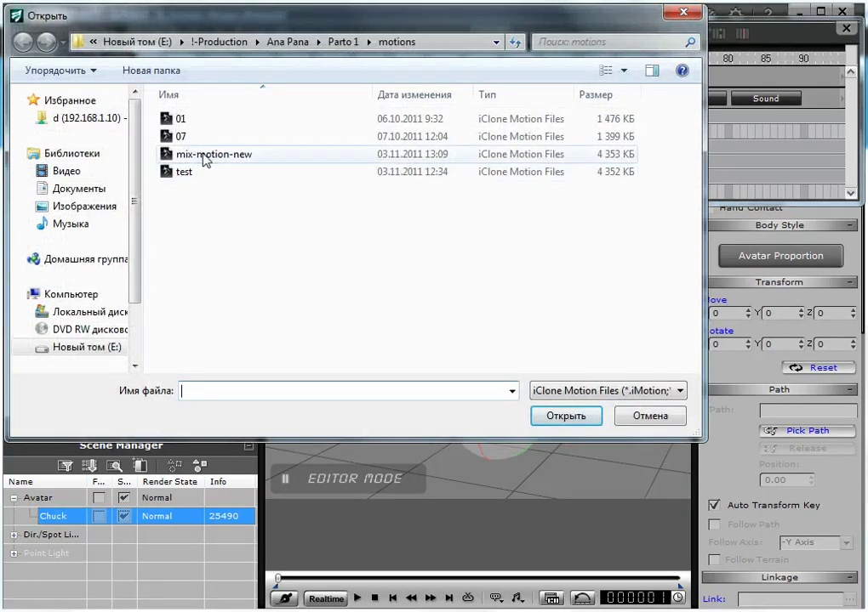
double_click(225, 156)
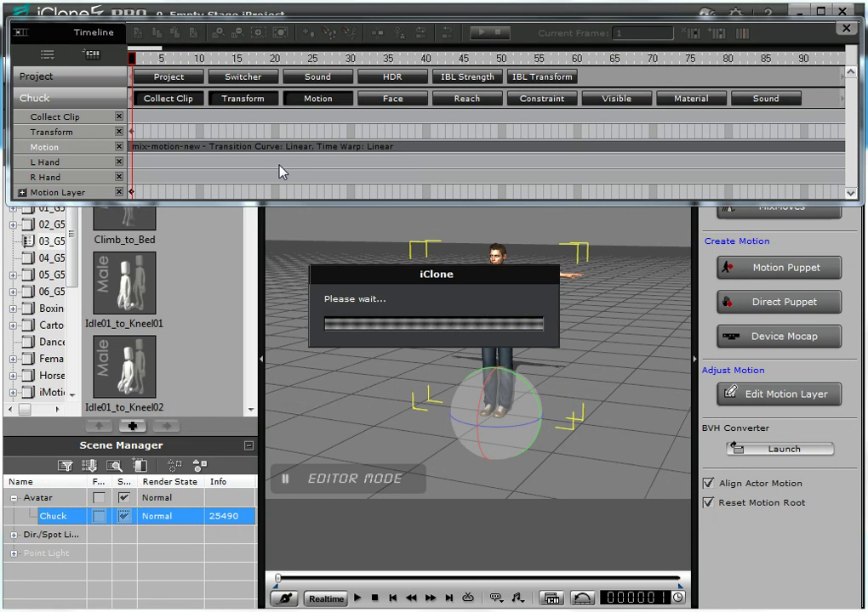
key(space)
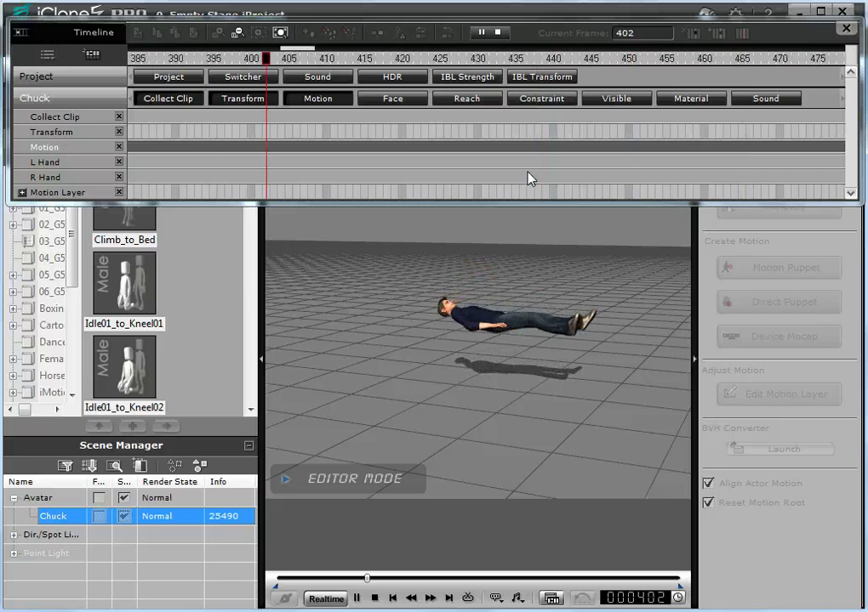
Step: Stop the lying motion and scrub back in a wider timeline view to about frame 465
key(space)
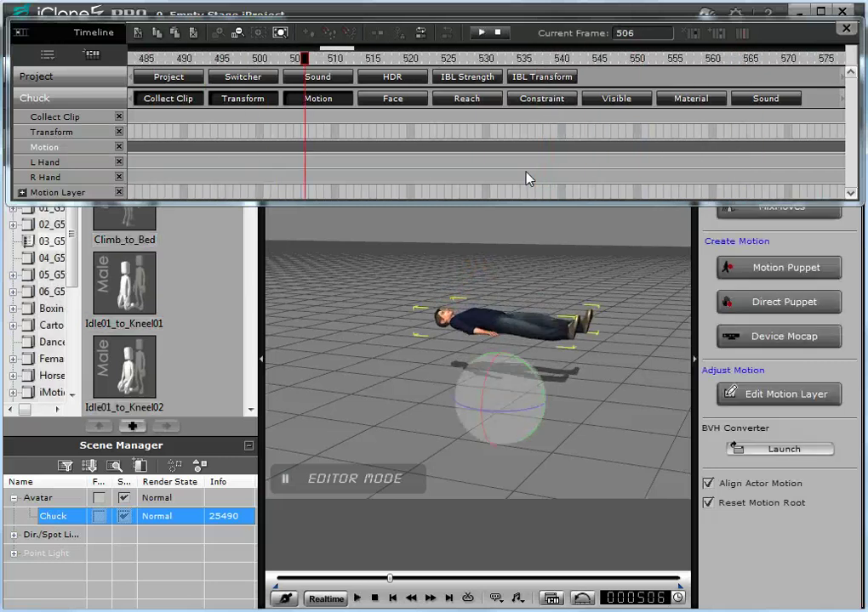
drag(303, 58, 162, 58)
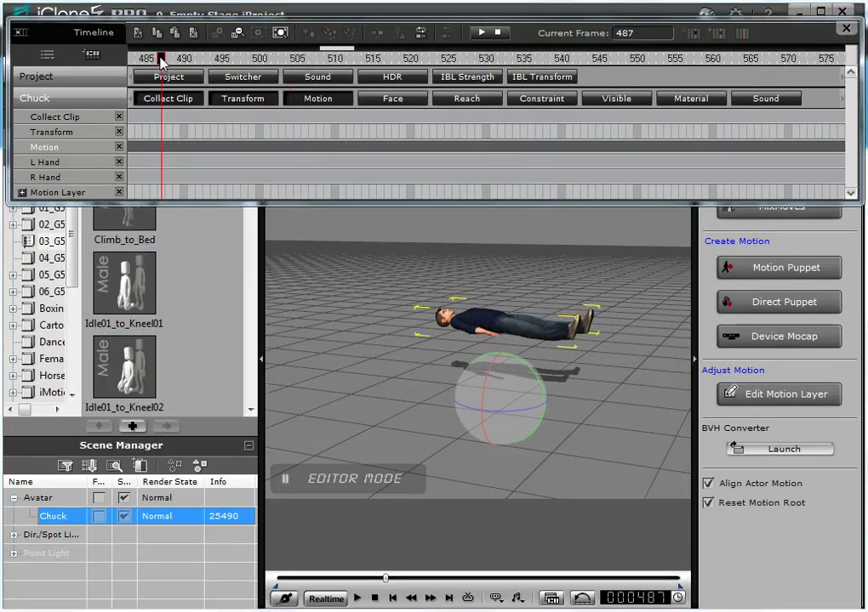
click(236, 34)
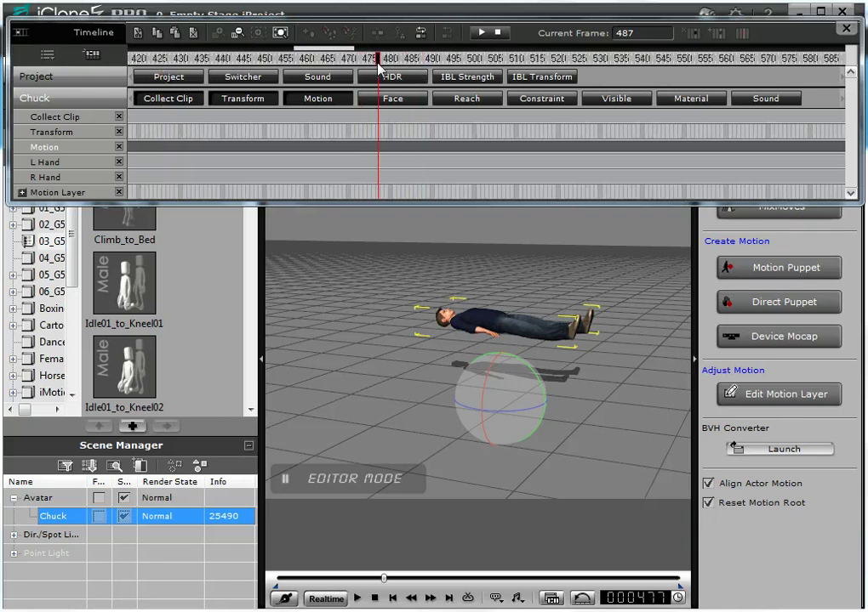
mouse_move(420, 62)
mouse_down()
mouse_move(352, 83)
mouse_move(792, 90)
mouse_move(320, 94)
mouse_move(382, 95)
mouse_move(329, 98)
mouse_up()
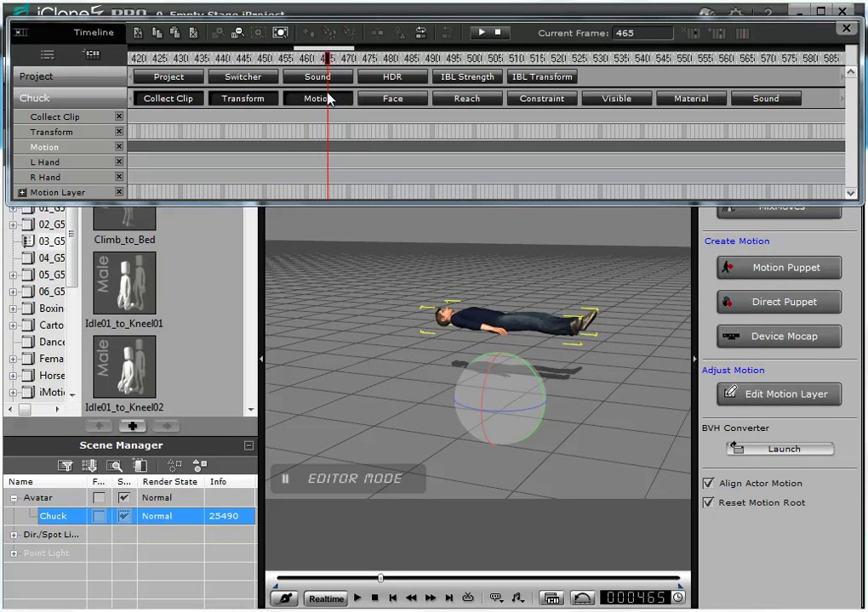
Step: Break the mix-motion-new clip at frames 465 and 485
click(329, 147)
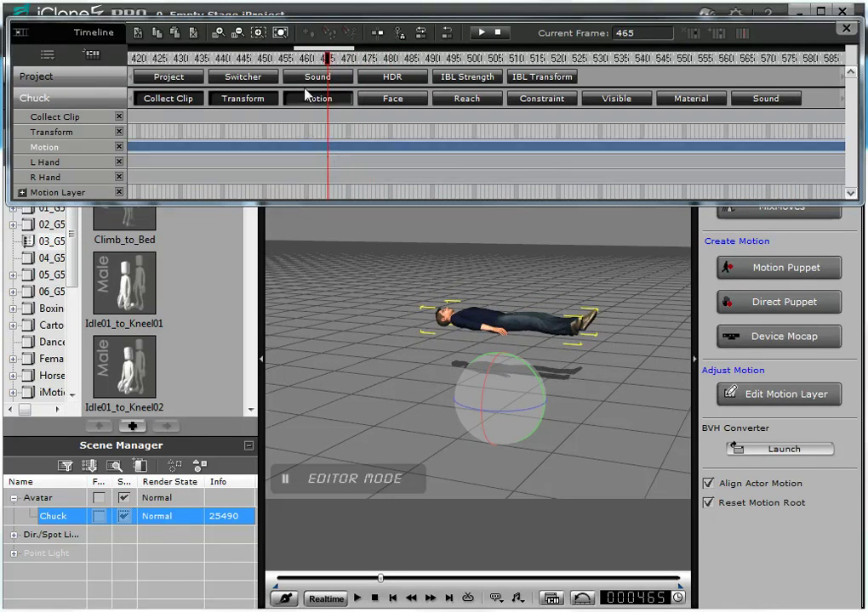
click(375, 38)
drag(329, 62, 414, 72)
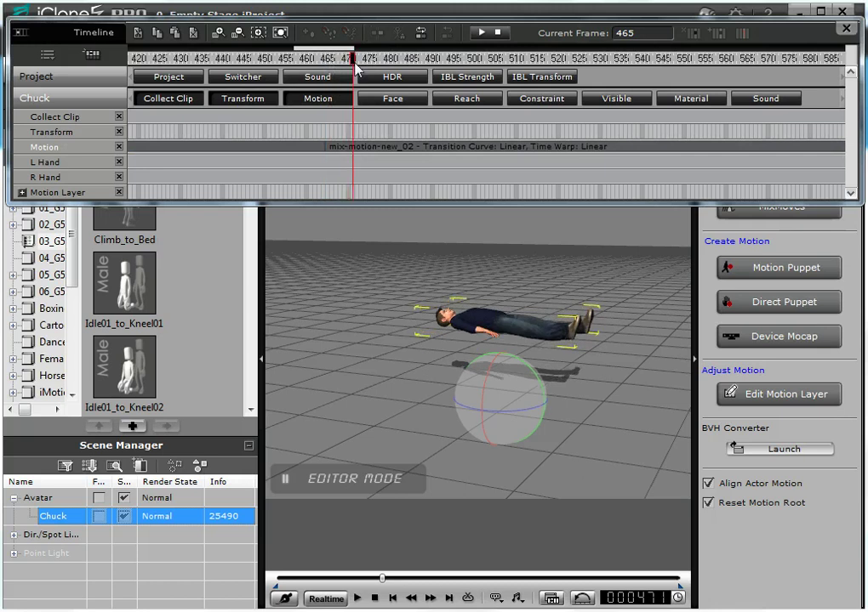
click(414, 150)
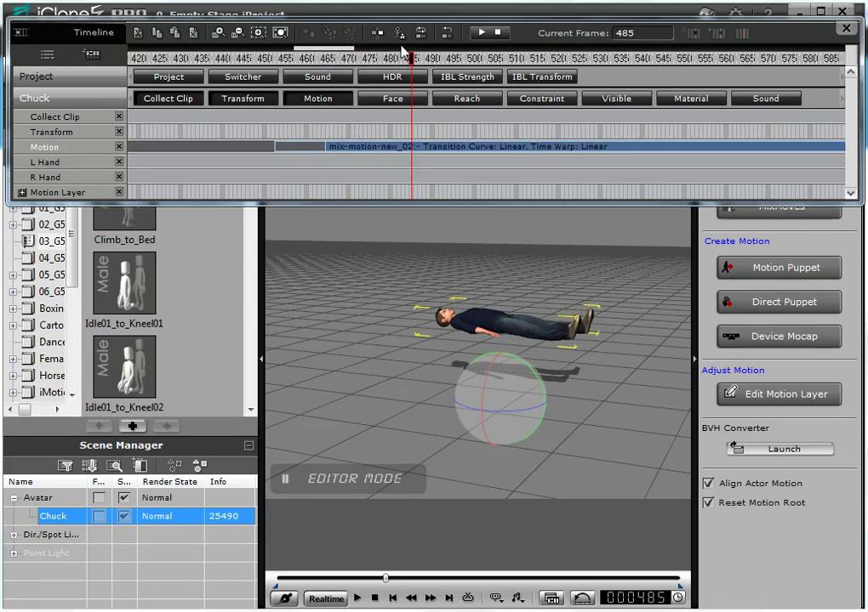
click(379, 35)
Step: Delete the glitchy middle piece and review the remaining mix-motion-new_02_02 part
click(371, 150)
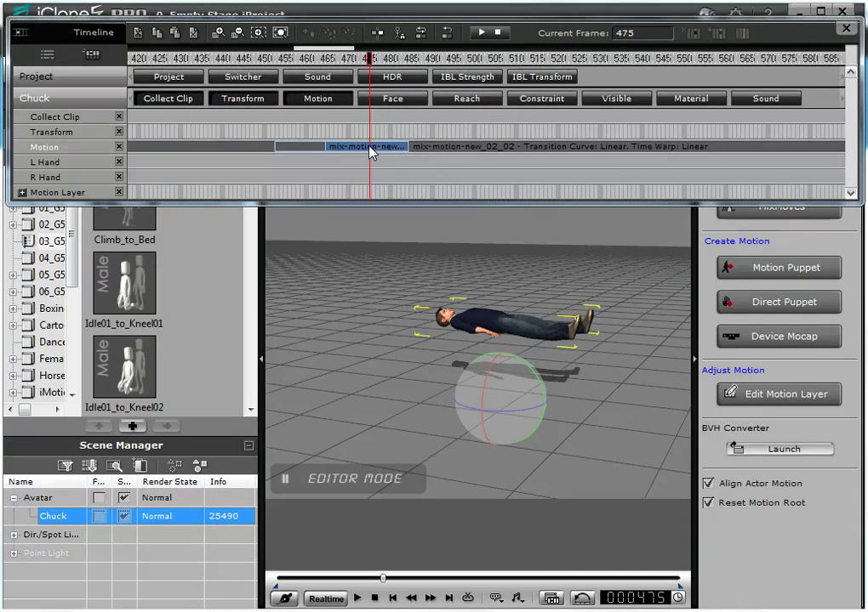
key(Delete)
click(424, 148)
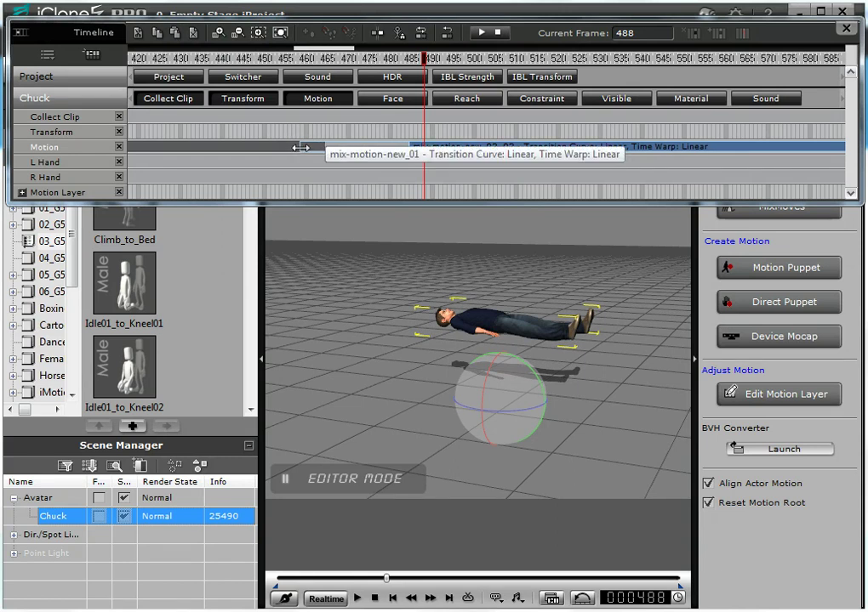
mouse_move(427, 61)
mouse_down()
mouse_move(195, 95)
mouse_move(434, 63)
mouse_move(695, 67)
mouse_move(573, 80)
mouse_up()
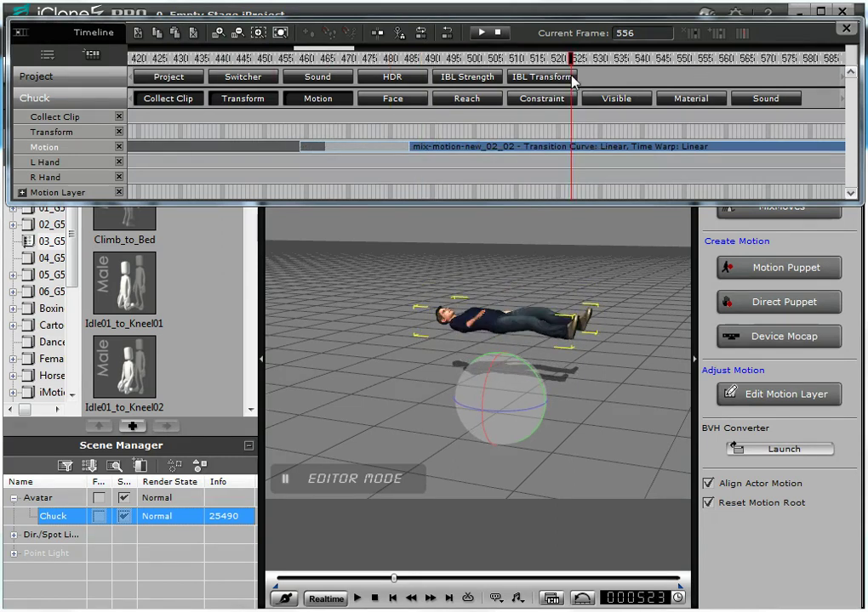
Step: Align the whole mix-motion-new_02_02 clip by Root, then play and scrub to verify
right_click(521, 147)
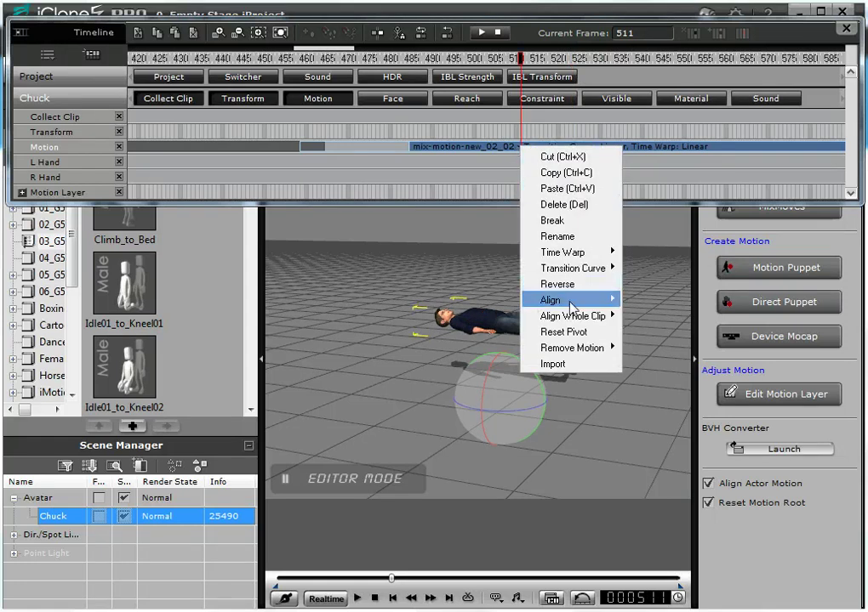
mouse_move(573, 316)
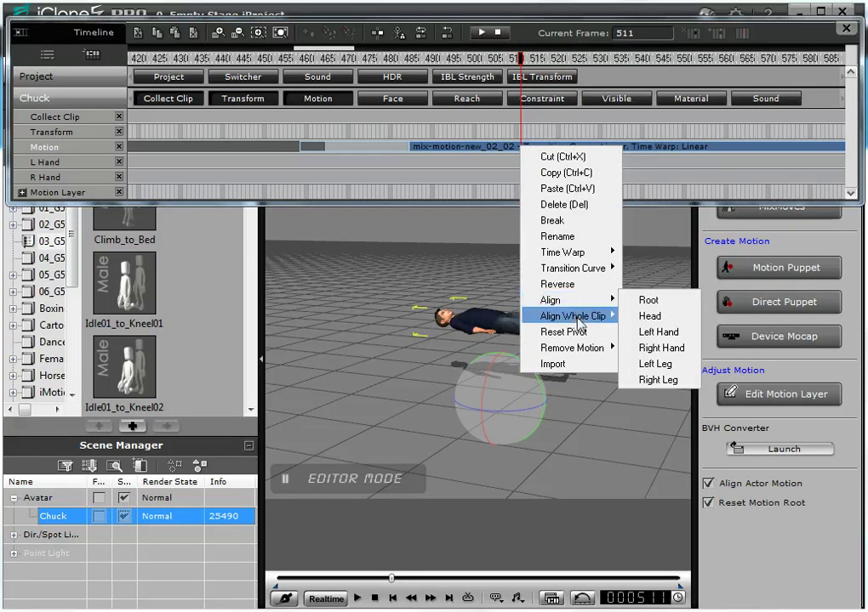
click(650, 316)
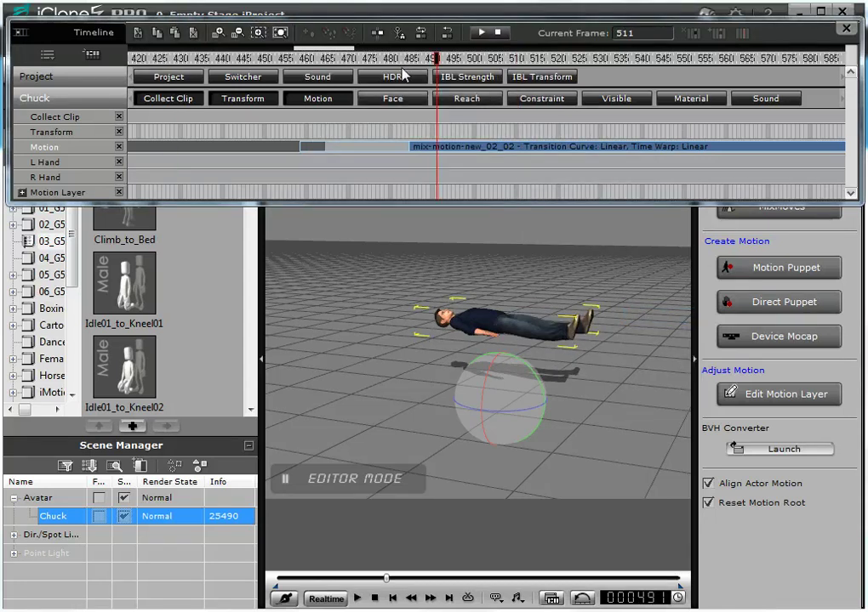
key(space)
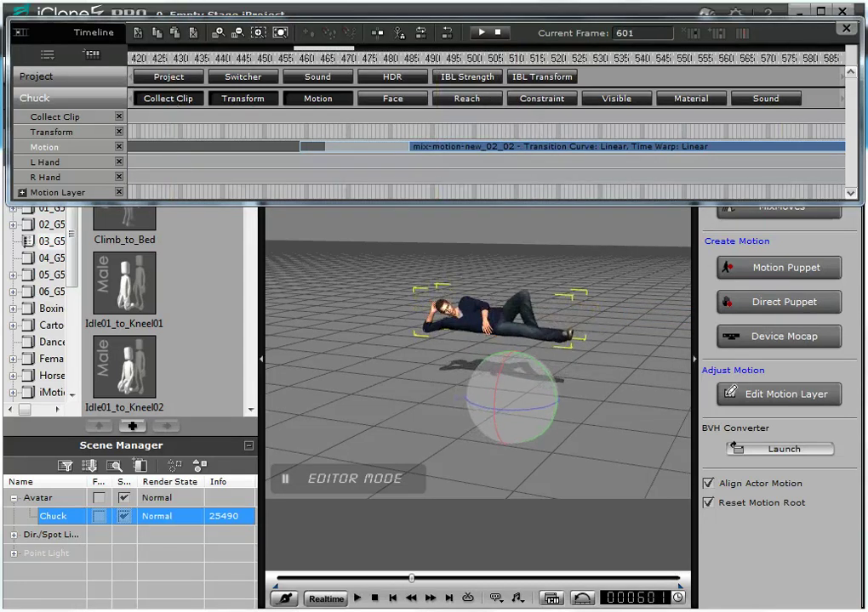
mouse_move(248, 96)
mouse_down()
mouse_move(707, 120)
mouse_move(506, 134)
mouse_move(566, 133)
mouse_up()
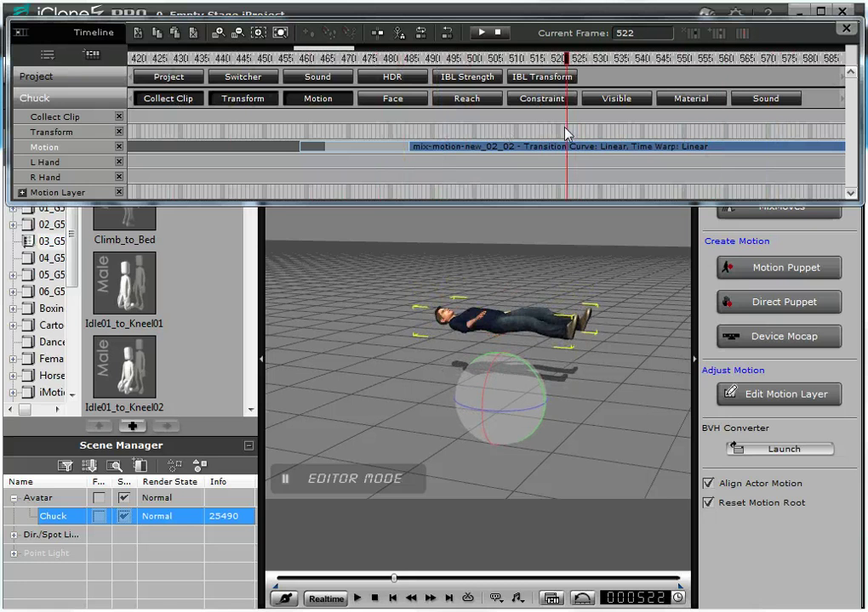